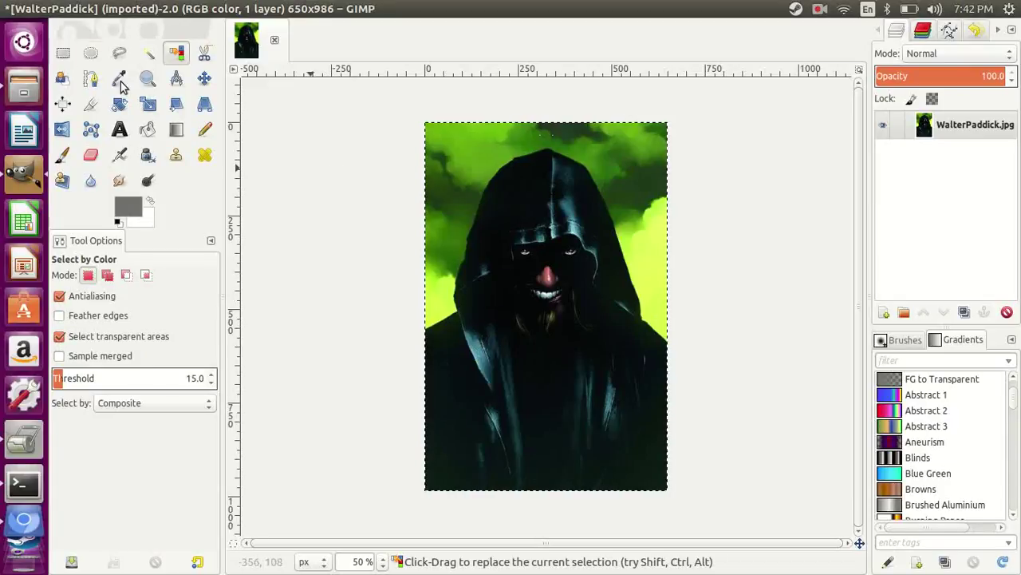
Copy a circle around the hooded figure's head and paste it as a new image
{"action": "left_click", "coordinate": [90, 53]}
{"action": "mouse_move", "coordinate": [426, 118]}
{"action": "left_mouse_down"}
{"action": "mouse_move", "coordinate": [675, 328]}
{"action": "mouse_move", "coordinate": [650, 353]}
{"action": "left_mouse_up"}
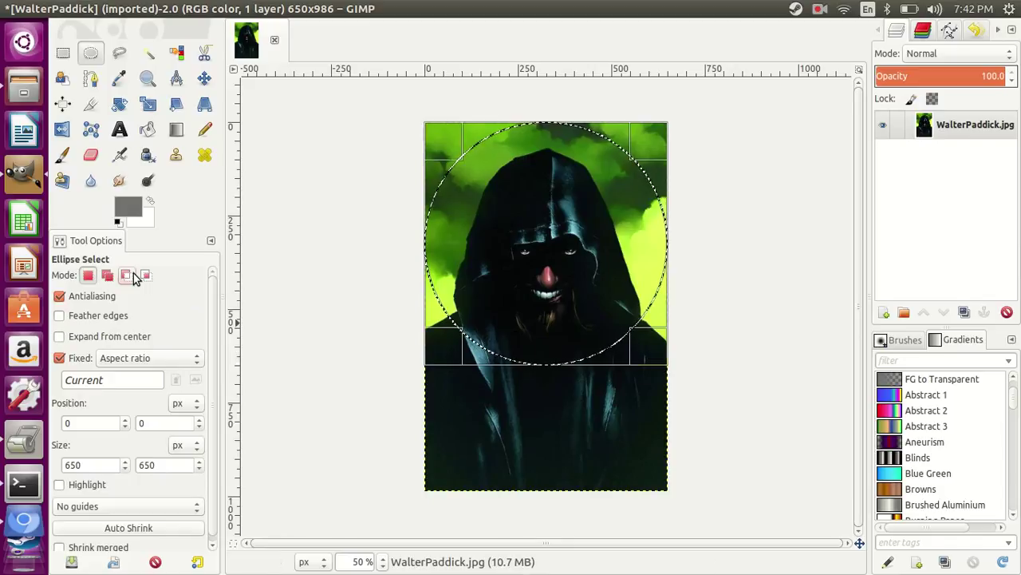
{"action": "left_click", "coordinate": [204, 77]}
{"action": "left_click_drag", "start_coordinate": [527, 243], "coordinate": [528, 257]}
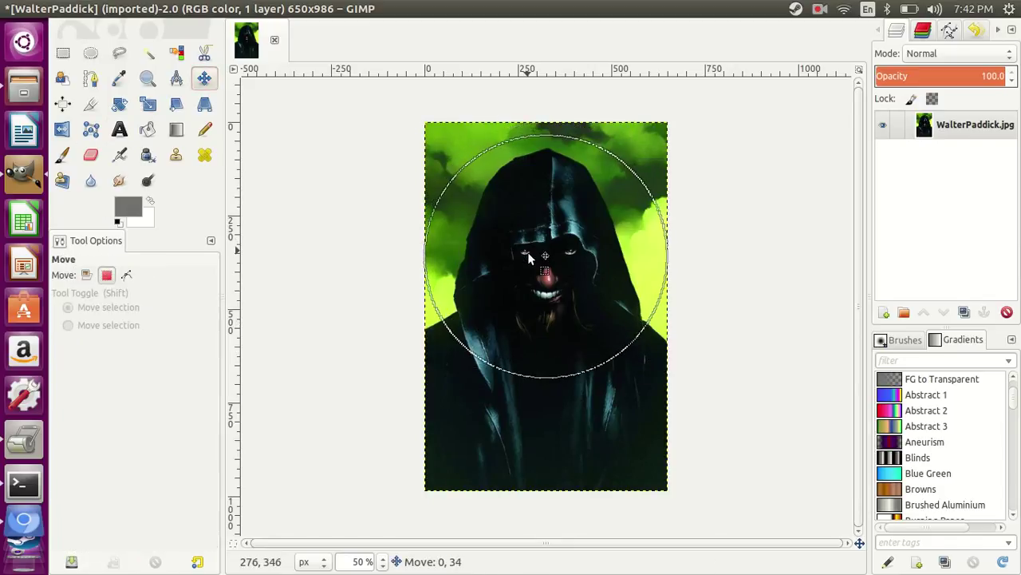
{"action": "key", "text": "ctrl+c"}
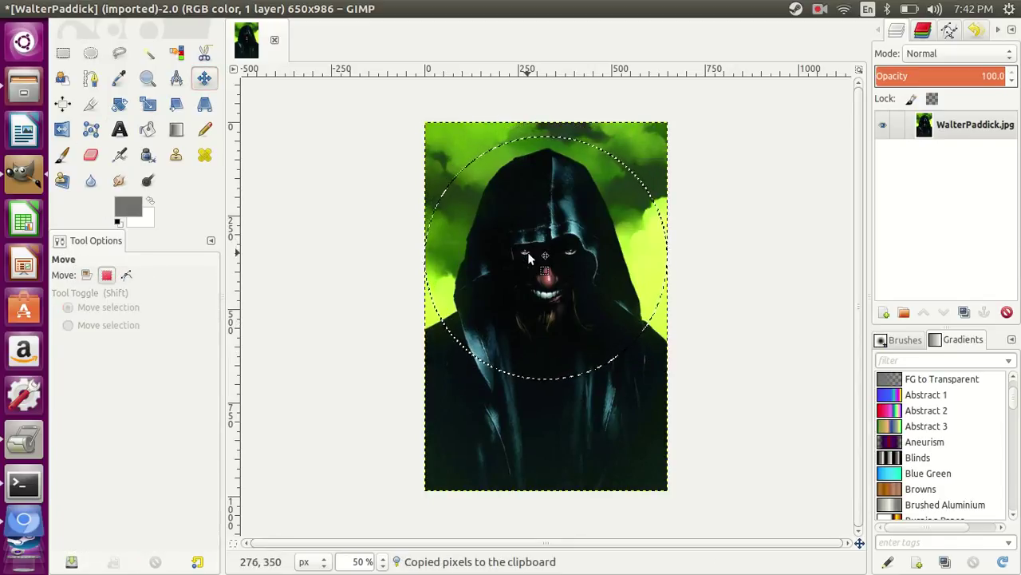
{"action": "key", "text": "ctrl+shift+v"}
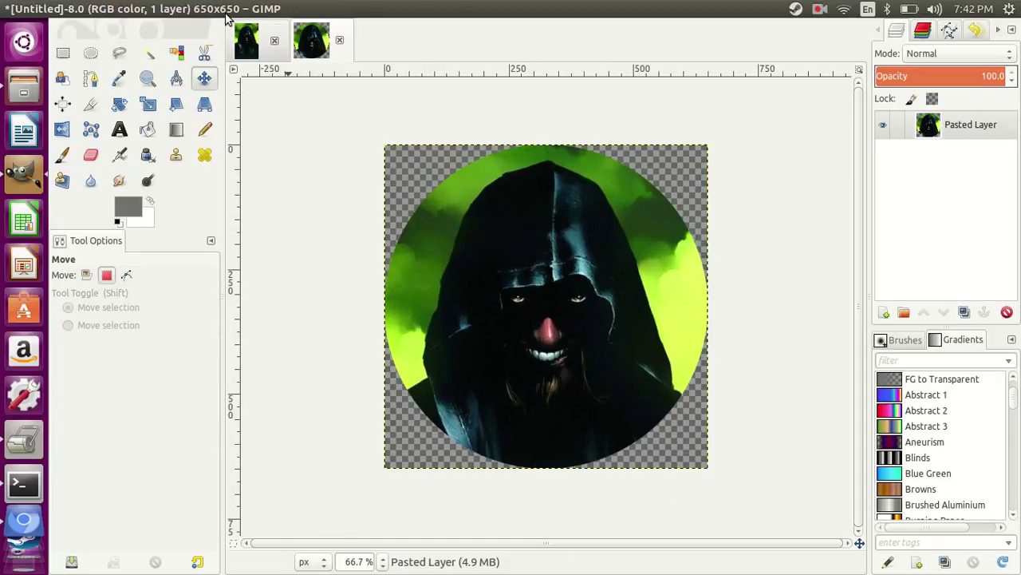
Scale the pasted circle layer down to 280×280 px
{"action": "left_click", "coordinate": [237, 10]}
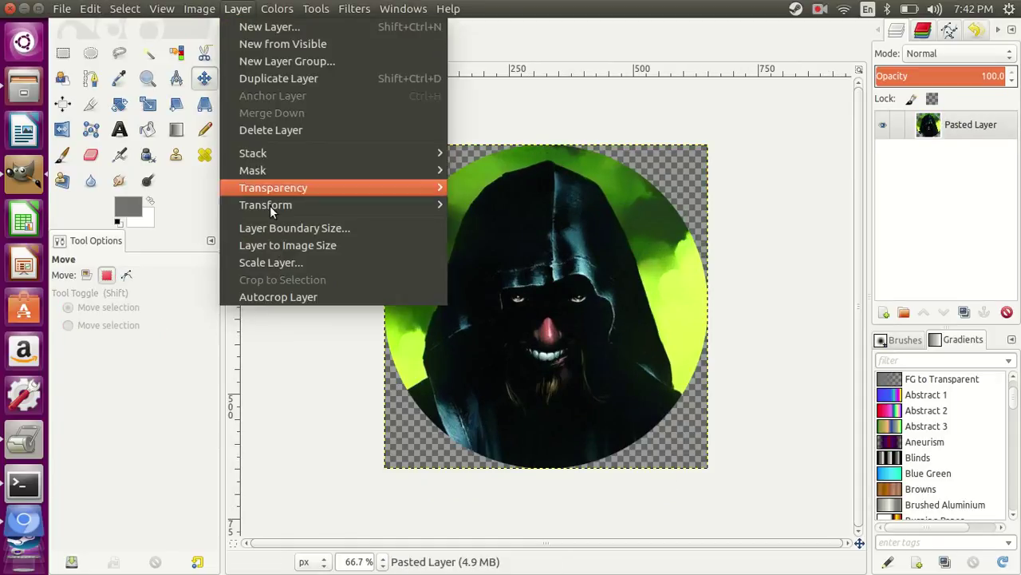
{"action": "left_click", "coordinate": [288, 265]}
{"action": "type", "text": "280"}
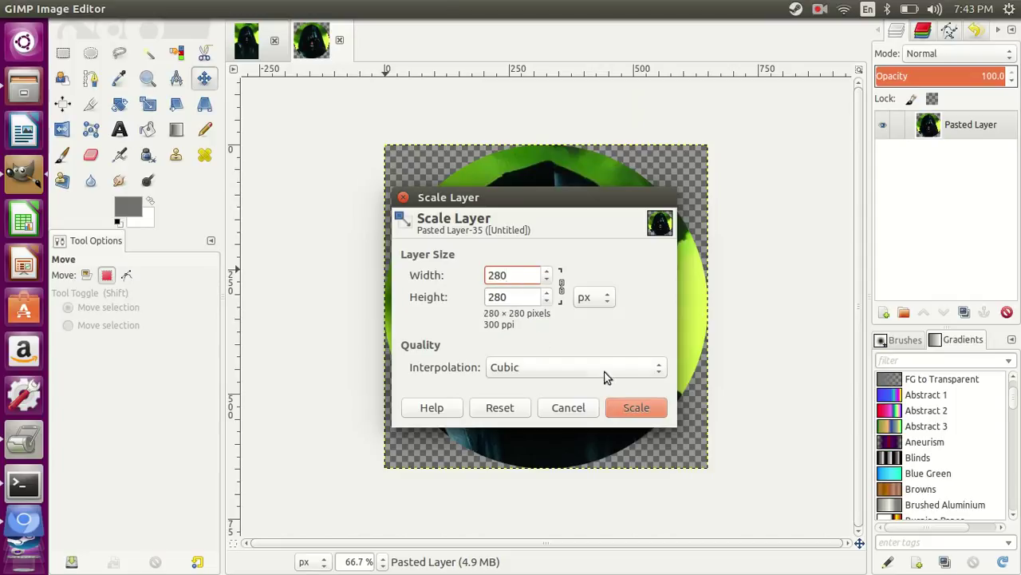
{"action": "left_click", "coordinate": [628, 407]}
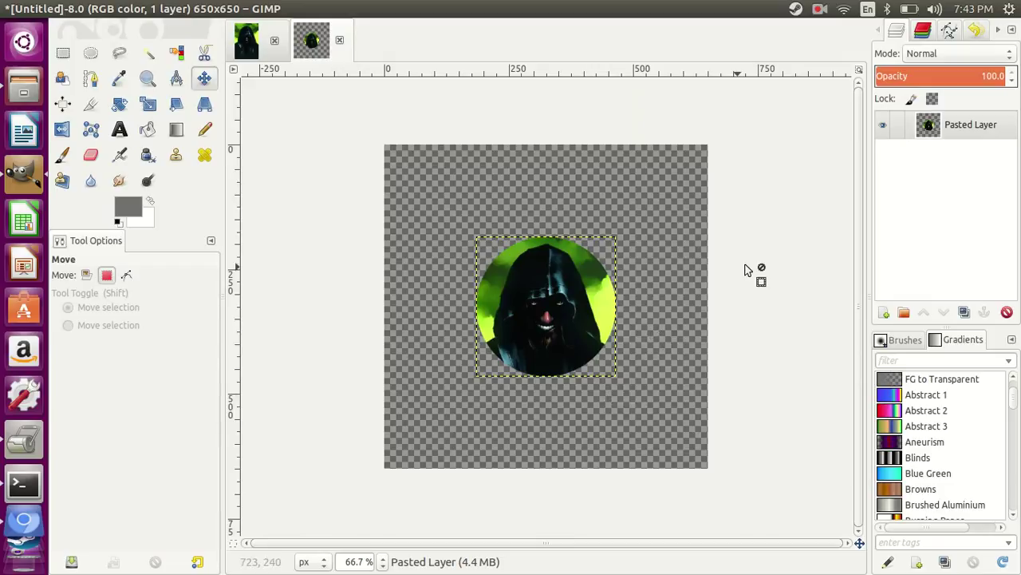
Add a transparent layer beneath the Pasted Layer portrait
{"action": "left_click", "coordinate": [883, 312]}
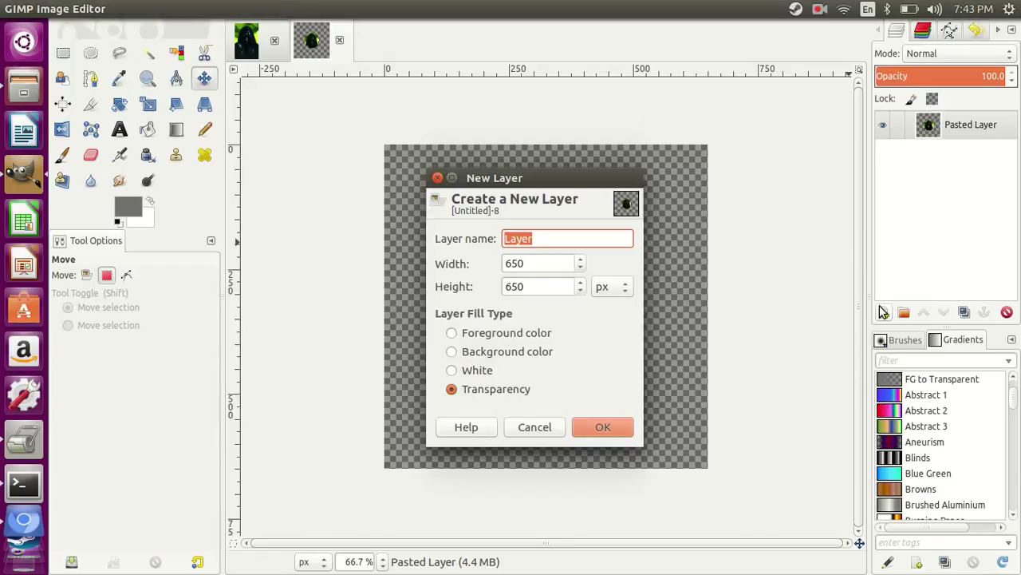
{"action": "key", "text": "Return"}
{"action": "left_click_drag", "start_coordinate": [958, 125], "coordinate": [958, 175]}
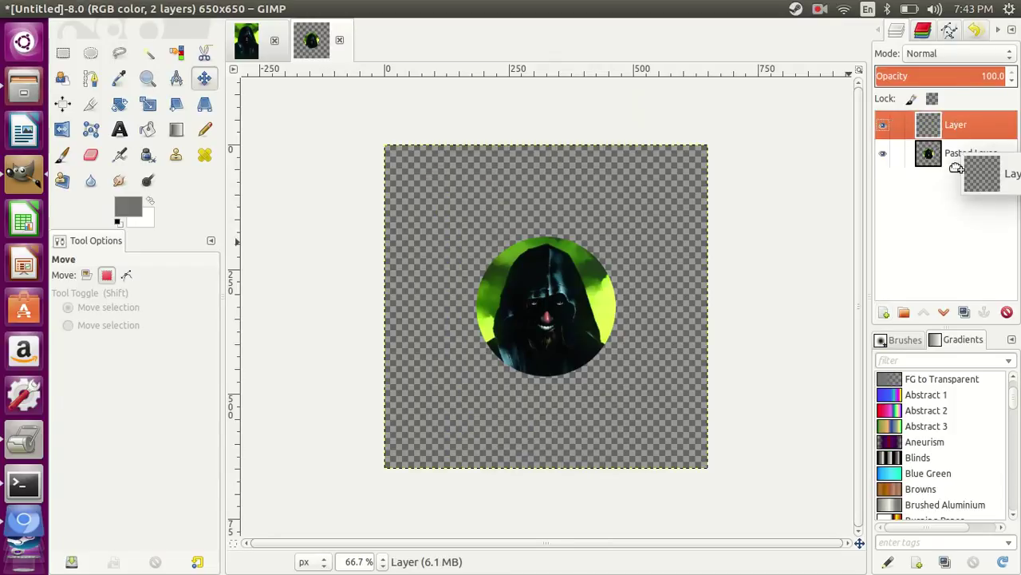
Show the grid over the canvas and enable Snap to Grid
{"action": "left_click", "coordinate": [199, 8]}
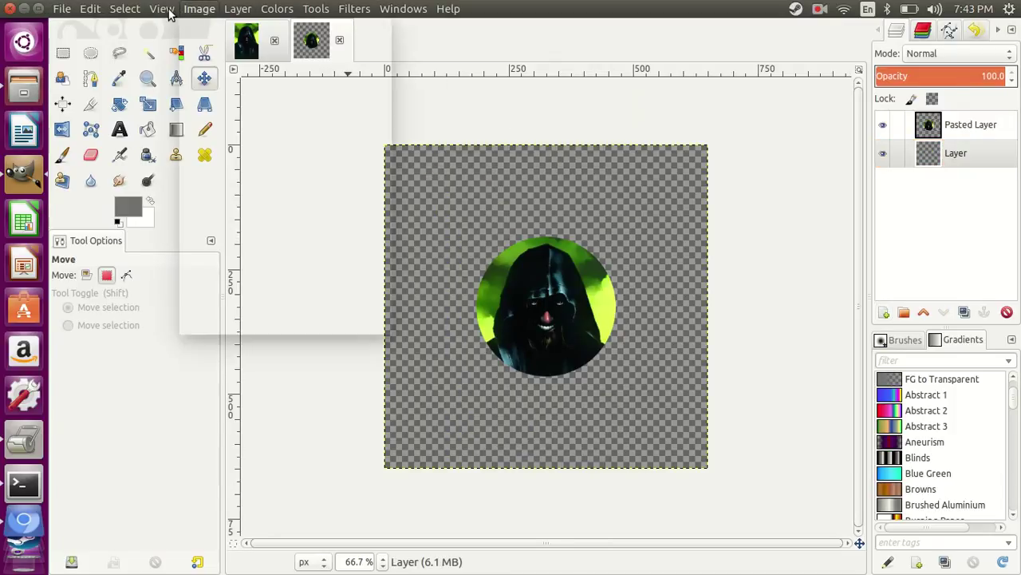
{"action": "left_click", "coordinate": [182, 218]}
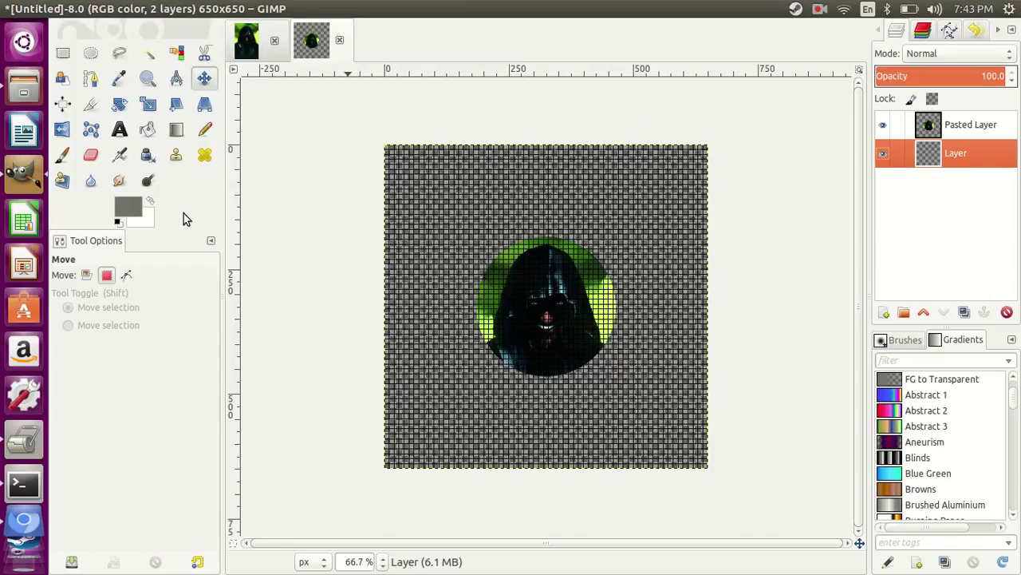
{"action": "left_click", "coordinate": [167, 11]}
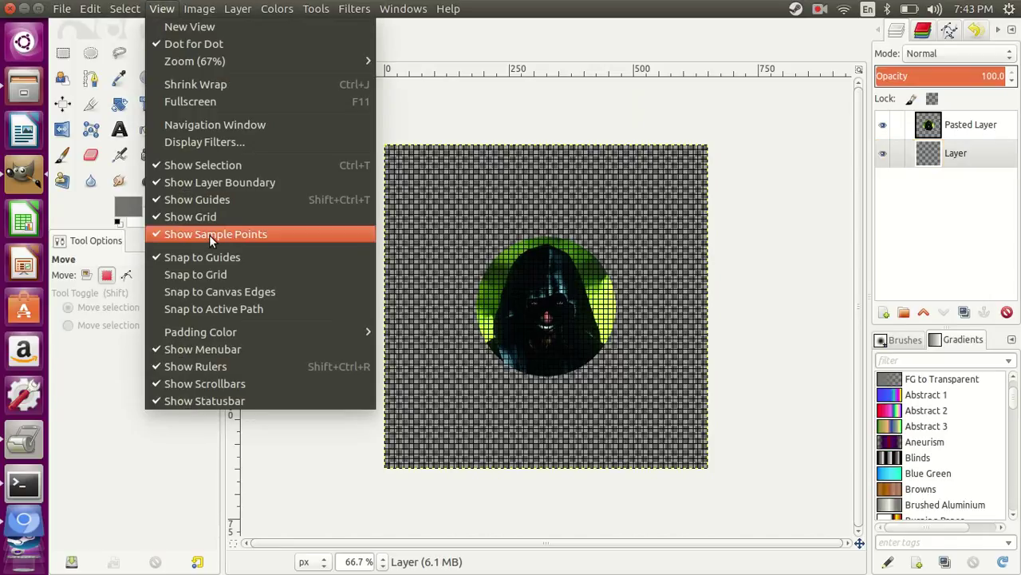
{"action": "left_click", "coordinate": [204, 277]}
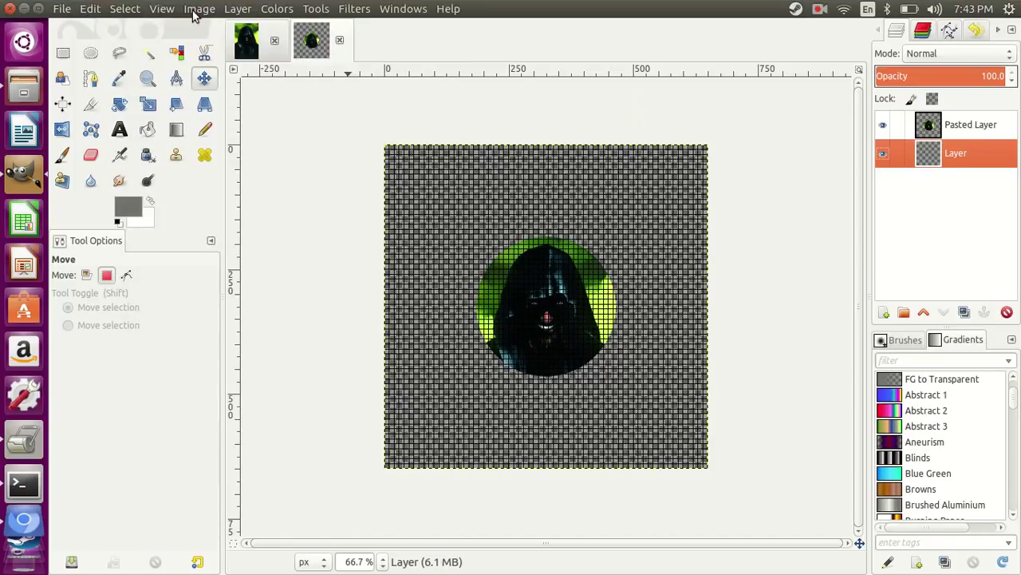
Add horizontal and vertical guides at 50% crossing the image centre
{"action": "left_click", "coordinate": [201, 9]}
{"action": "mouse_move", "coordinate": [231, 291]}
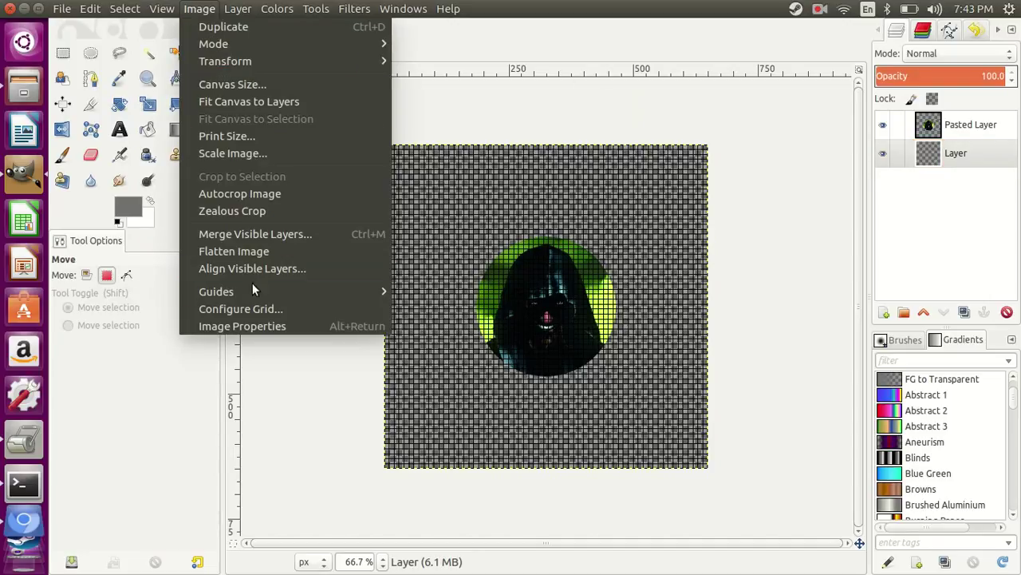
{"action": "left_click", "coordinate": [410, 291]}
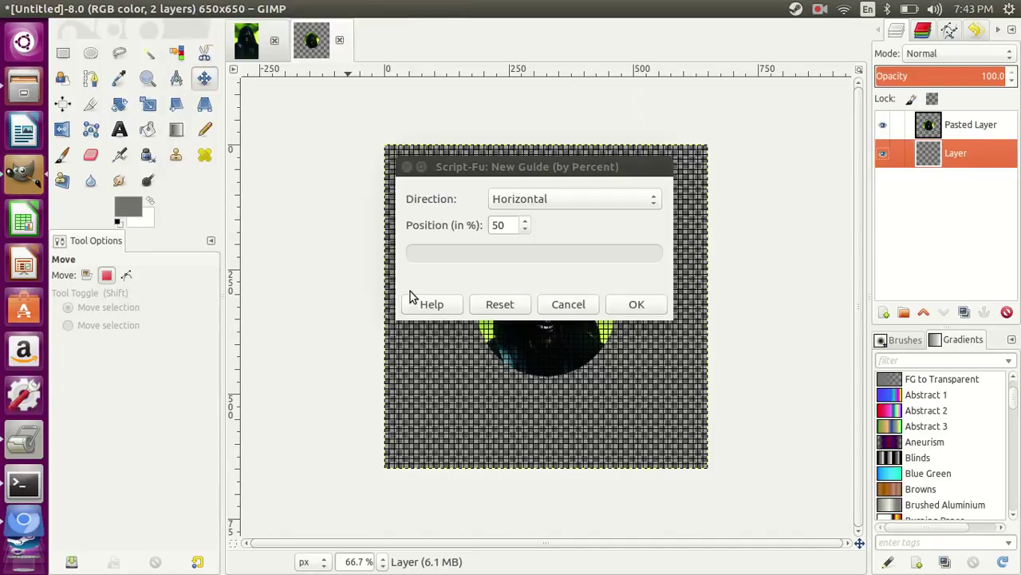
{"action": "left_click", "coordinate": [636, 306]}
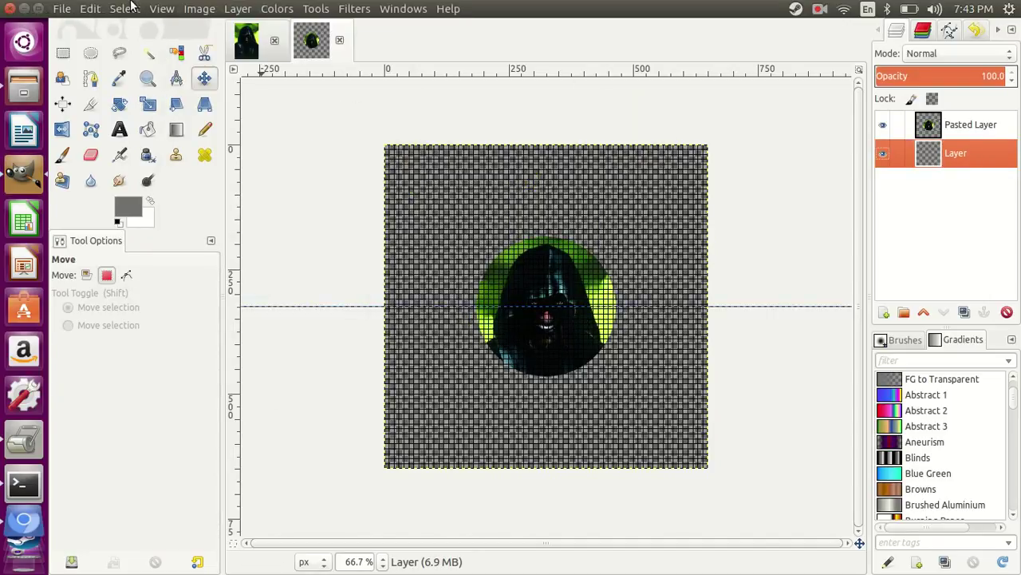
{"action": "left_click", "coordinate": [201, 9]}
{"action": "mouse_move", "coordinate": [216, 291]}
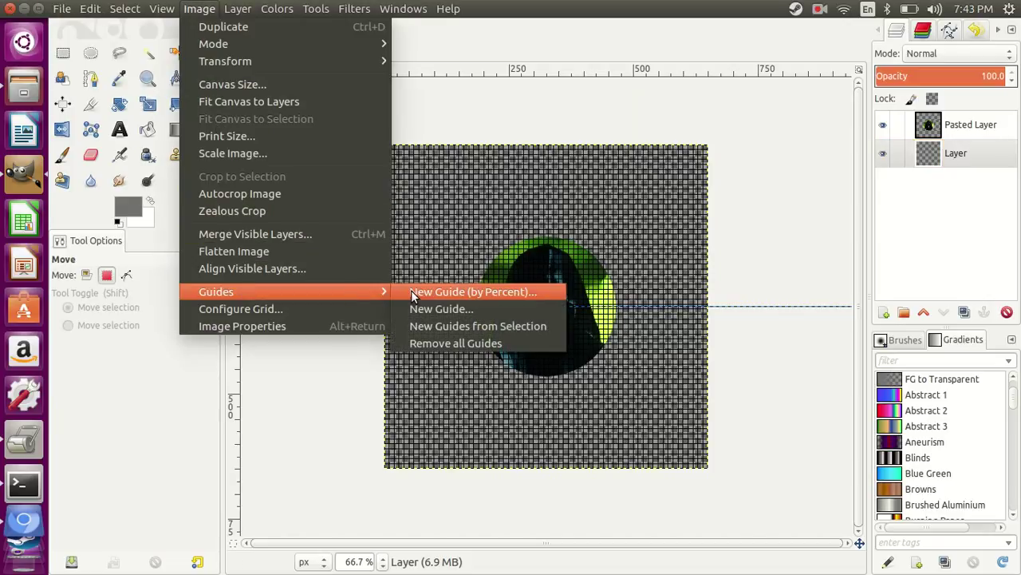
{"action": "left_click", "coordinate": [418, 292]}
{"action": "left_click", "coordinate": [543, 199]}
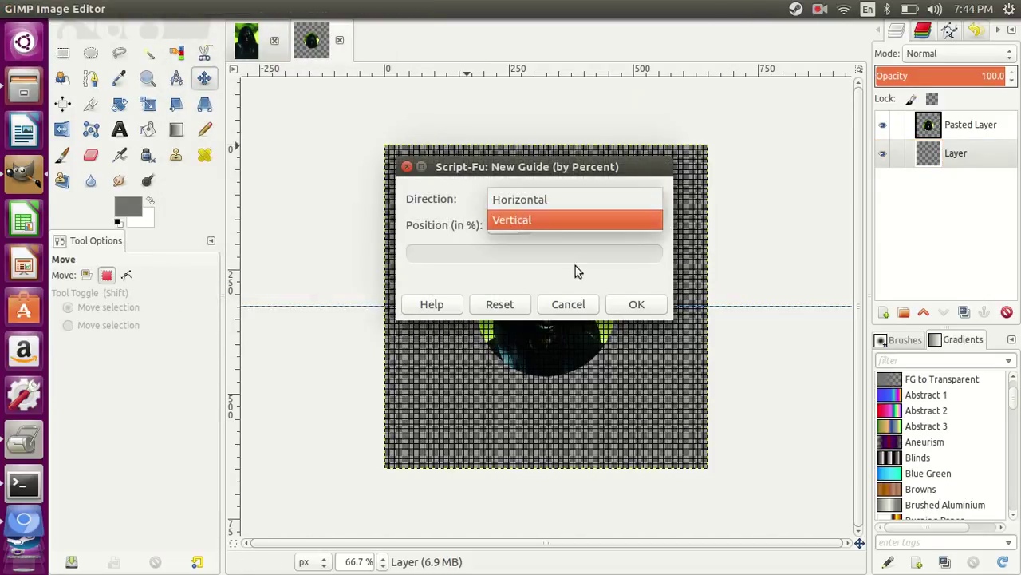
{"action": "left_click", "coordinate": [574, 220]}
{"action": "left_click", "coordinate": [636, 307]}
Zoom in and draw a 310×310 circular selection centred on the guides
{"action": "key", "text": "z"}
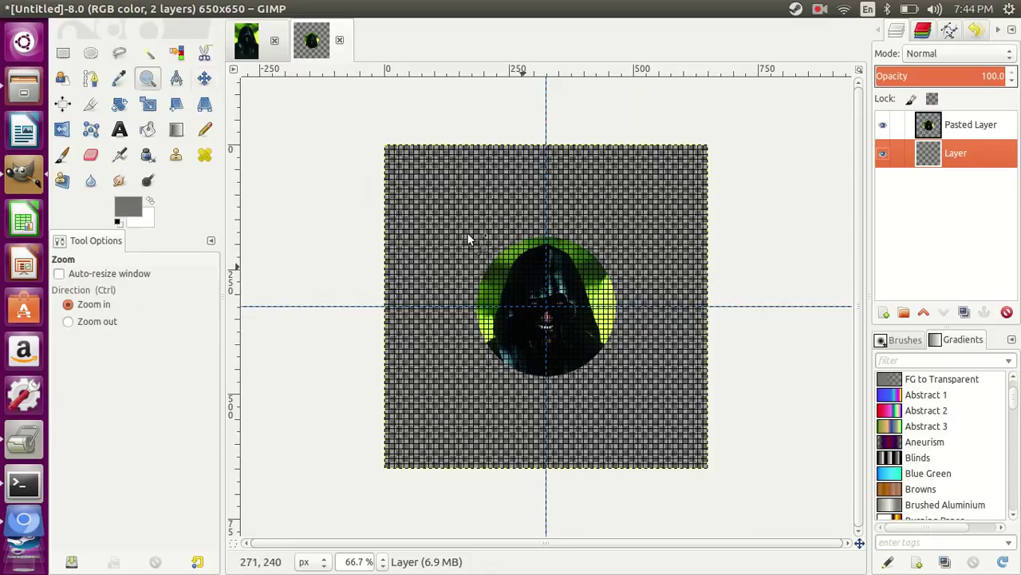
{"action": "left_click_drag", "start_coordinate": [457, 225], "coordinate": [588, 342]}
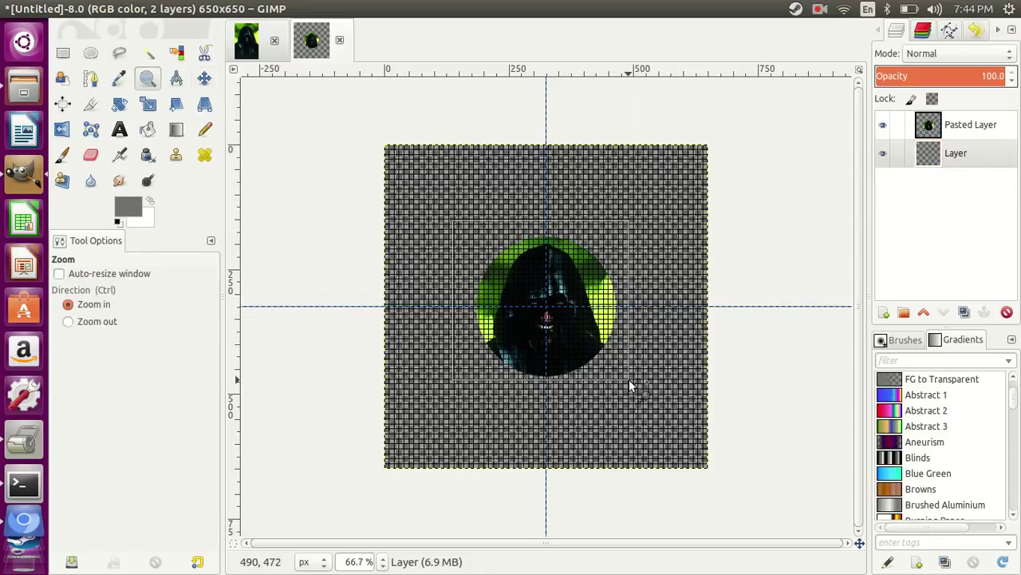
{"action": "left_click_drag", "start_coordinate": [628, 375], "coordinate": [629, 383]}
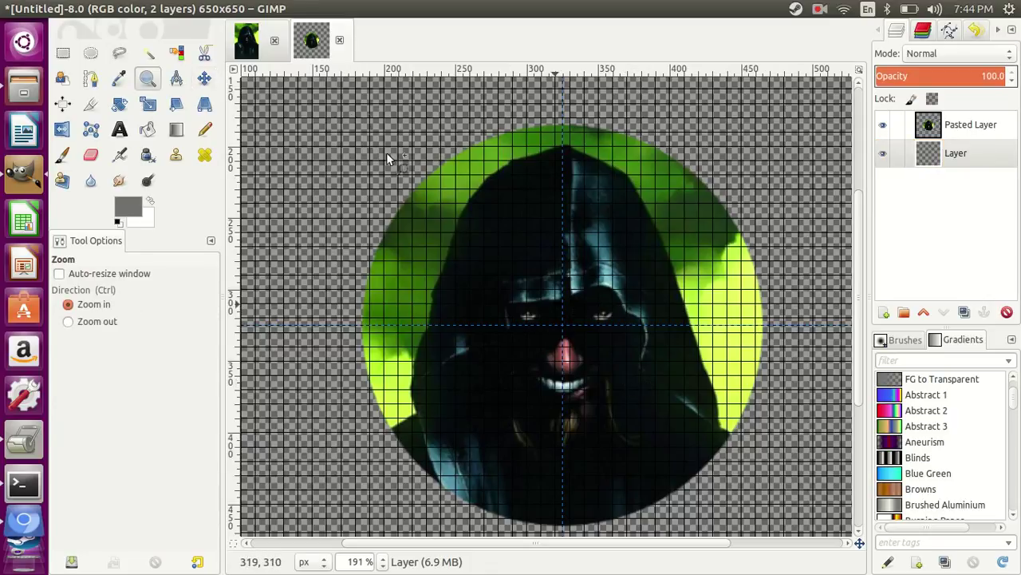
{"action": "left_click", "coordinate": [91, 54]}
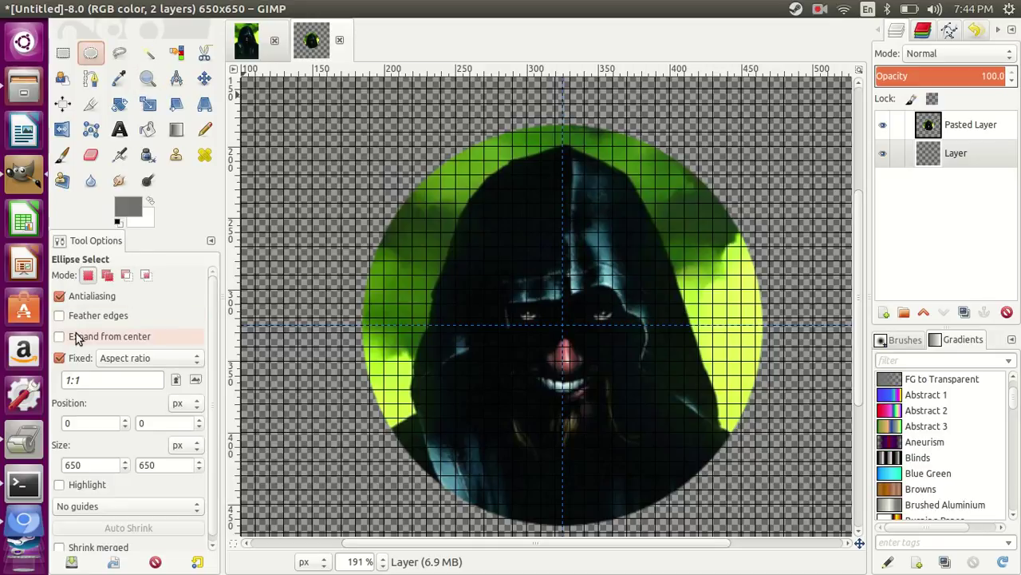
{"action": "left_click_drag", "start_coordinate": [563, 325], "coordinate": [563, 105]}
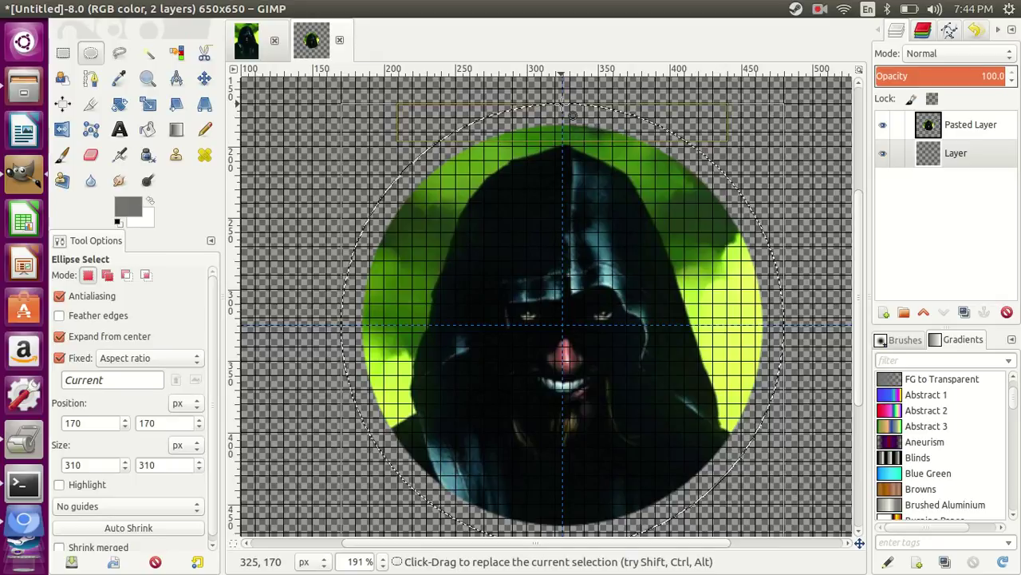
{"action": "key", "text": "shift+b"}
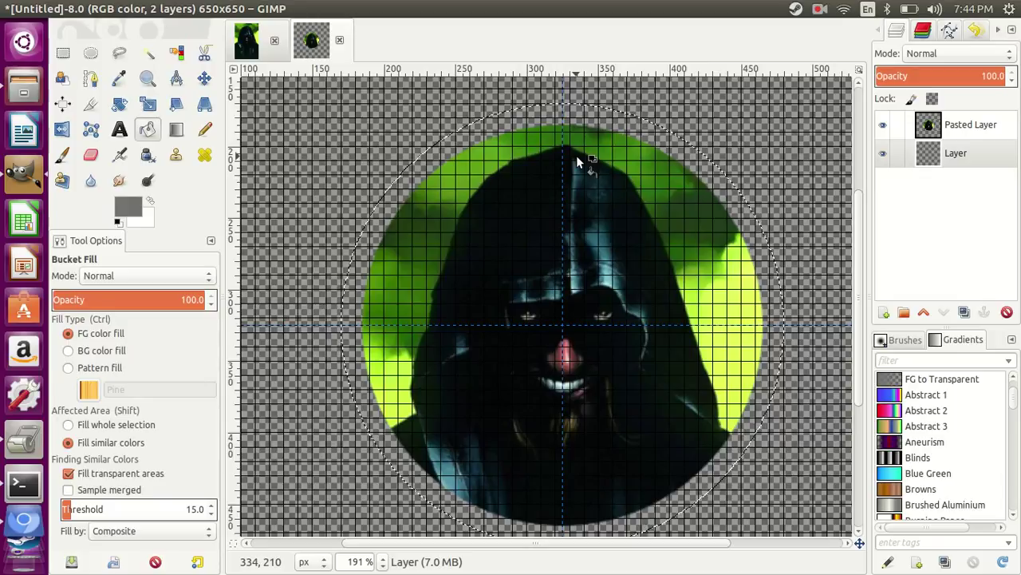
Fill the 310×310 circle with grey, then fuzzy-select the area around the portrait
{"action": "left_click", "coordinate": [592, 156]}
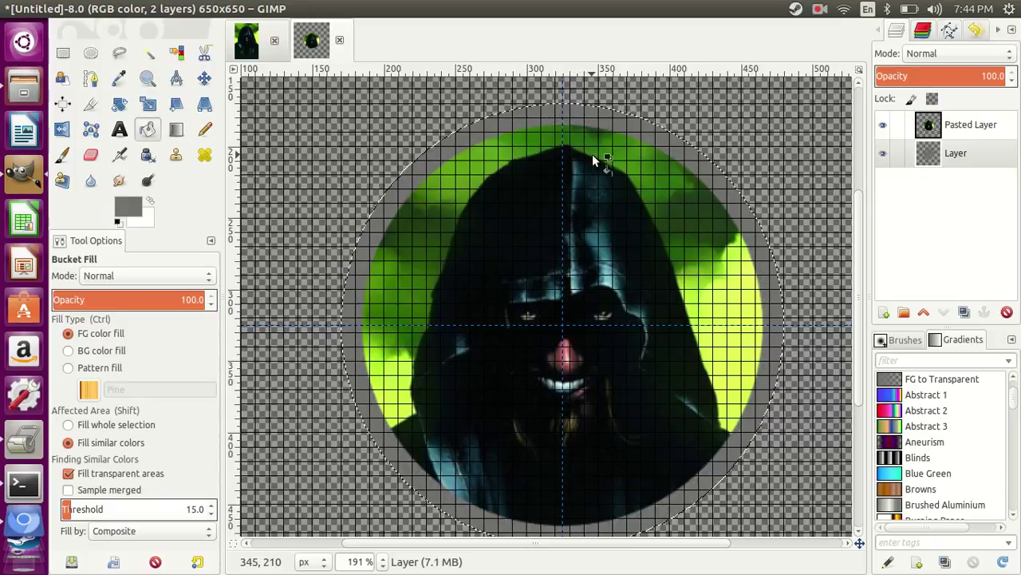
{"action": "key", "text": "u"}
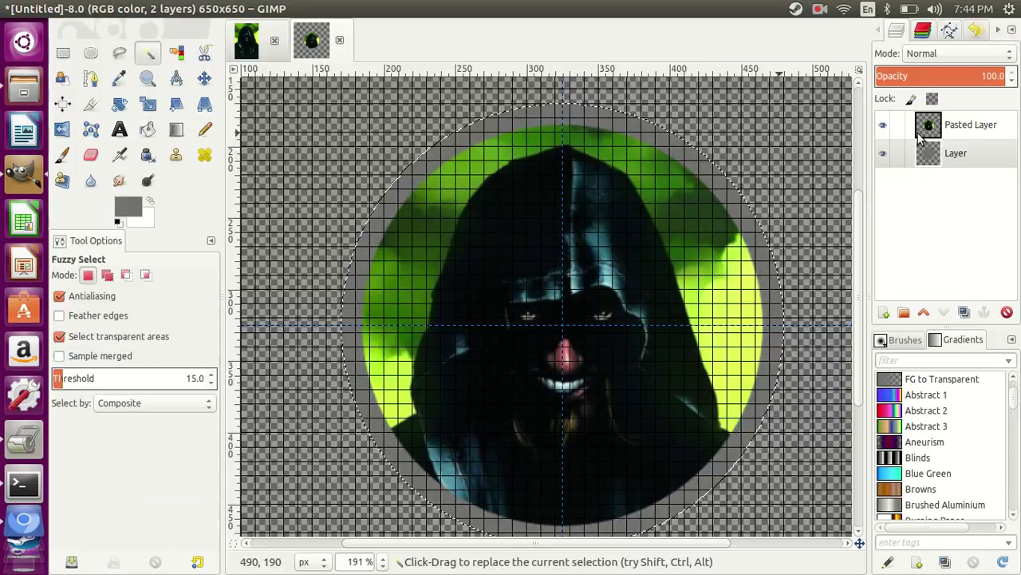
{"action": "left_click", "coordinate": [947, 131]}
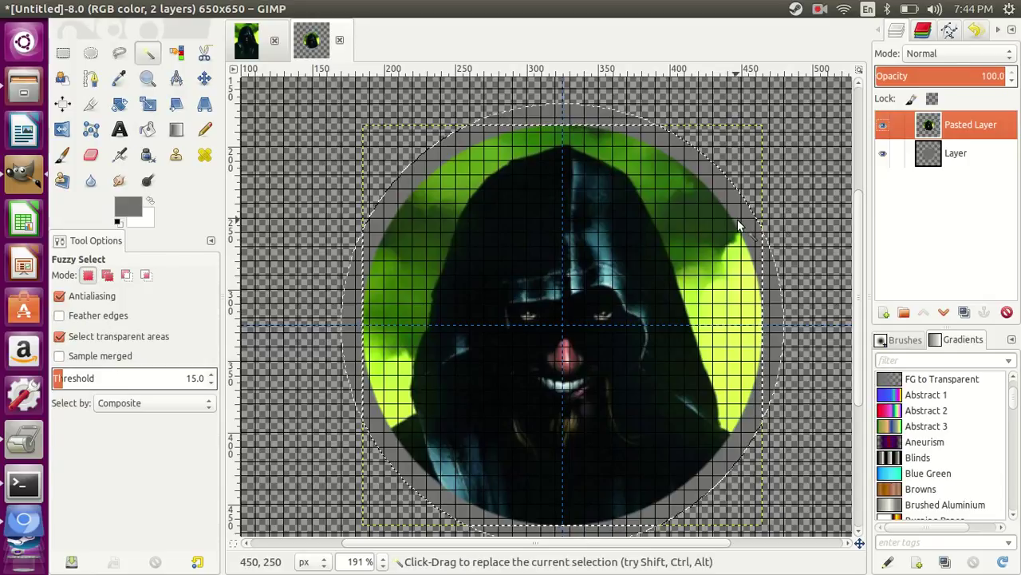
{"action": "left_click", "coordinate": [738, 221]}
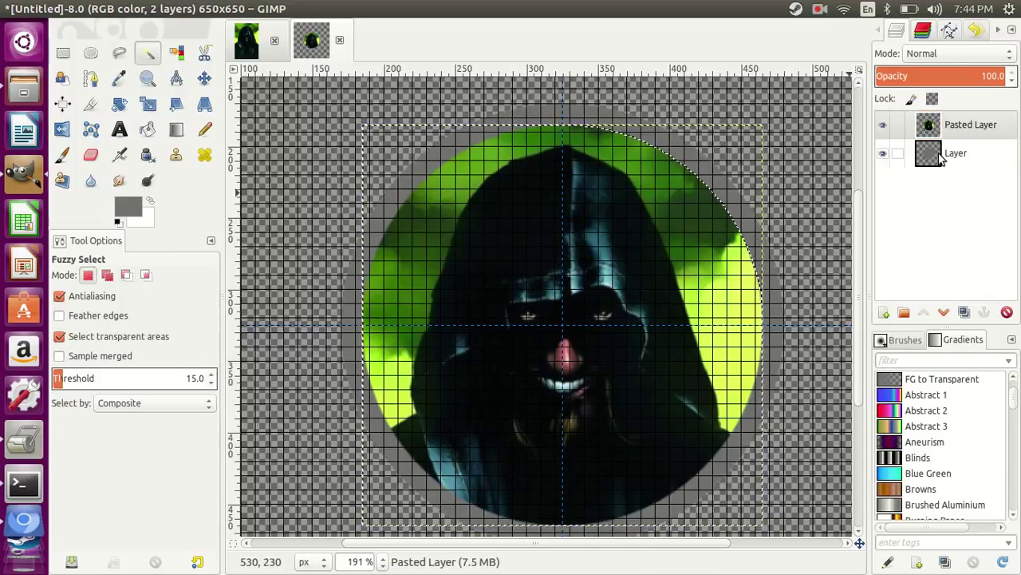
Expand Pasted Layer to image size, invert the selection, and select the grey ring's circle
{"action": "right_click", "coordinate": [723, 175]}
{"action": "mouse_move", "coordinate": [754, 284]}
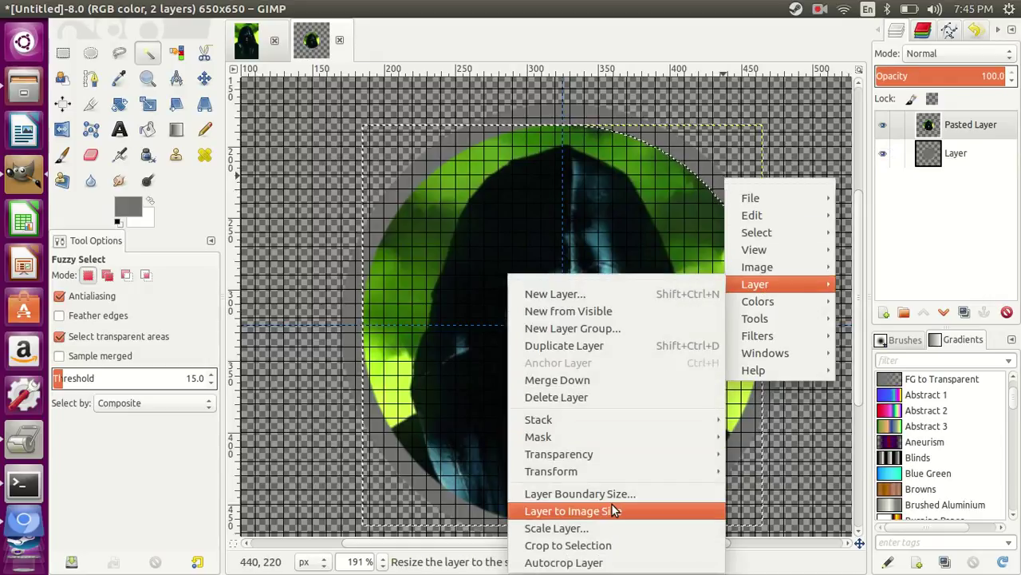
{"action": "left_click", "coordinate": [611, 505]}
{"action": "key", "text": "ctrl+i"}
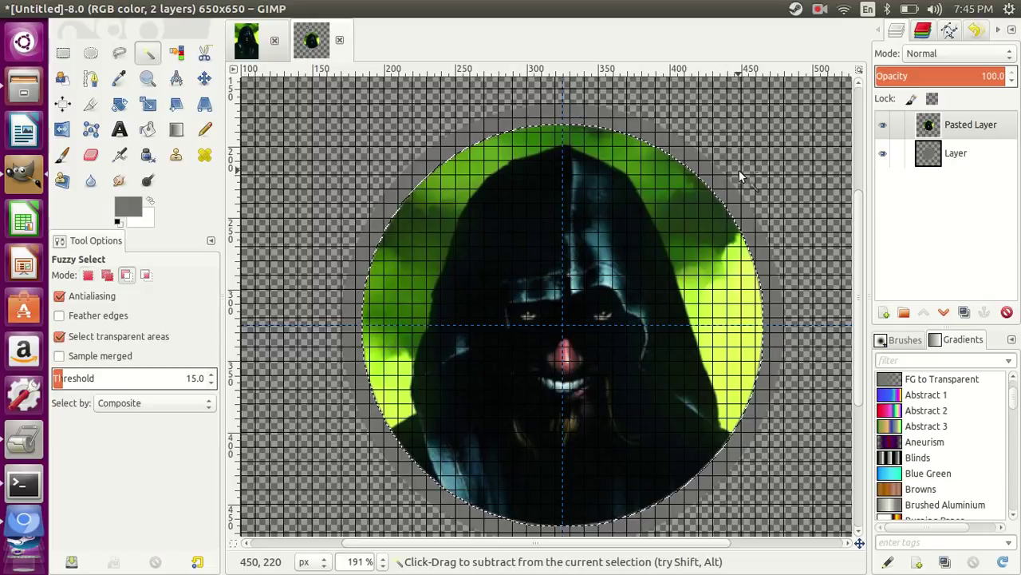
{"action": "left_click", "coordinate": [935, 156]}
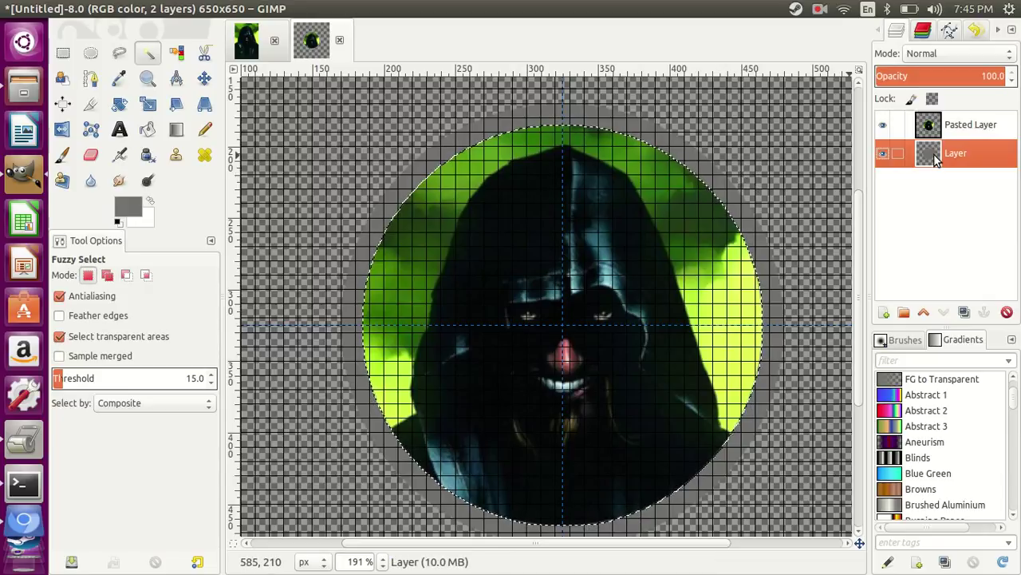
{"action": "left_click", "coordinate": [882, 126]}
{"action": "left_click", "coordinate": [771, 136]}
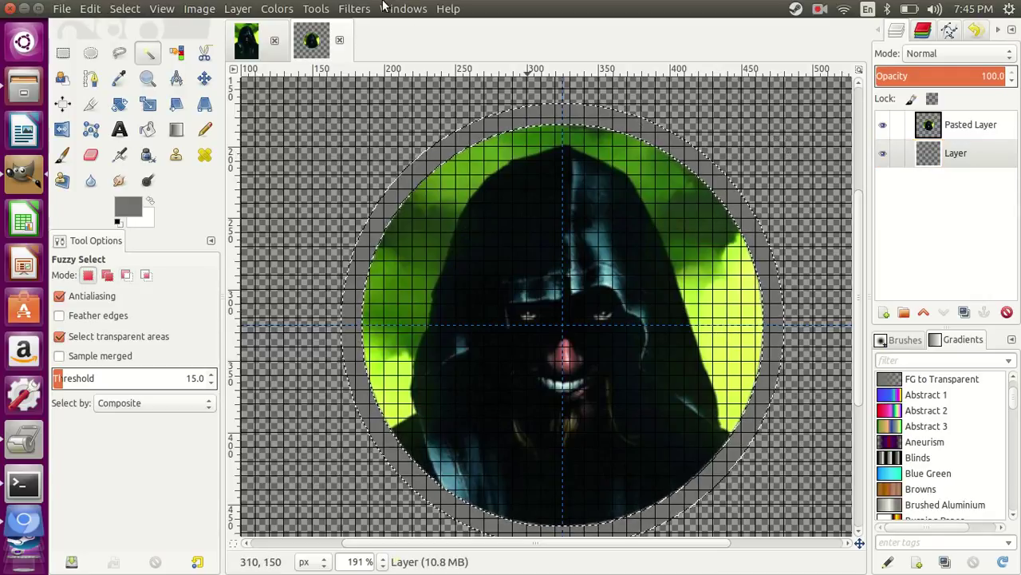
Add a thickness-5 bevel directly to the grey ring layer, not a copy
{"action": "left_click", "coordinate": [354, 9]}
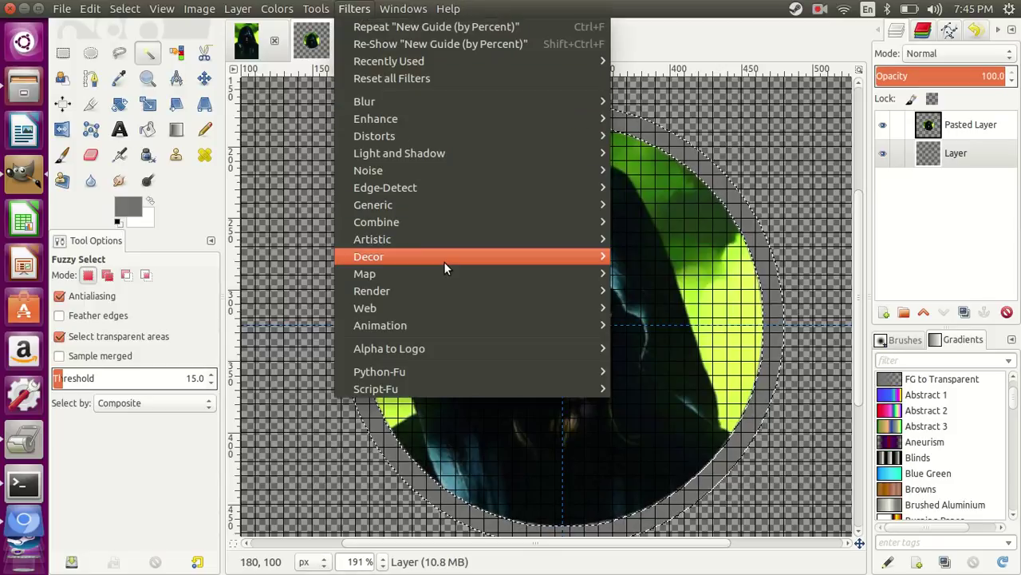
{"action": "mouse_move", "coordinate": [471, 240]}
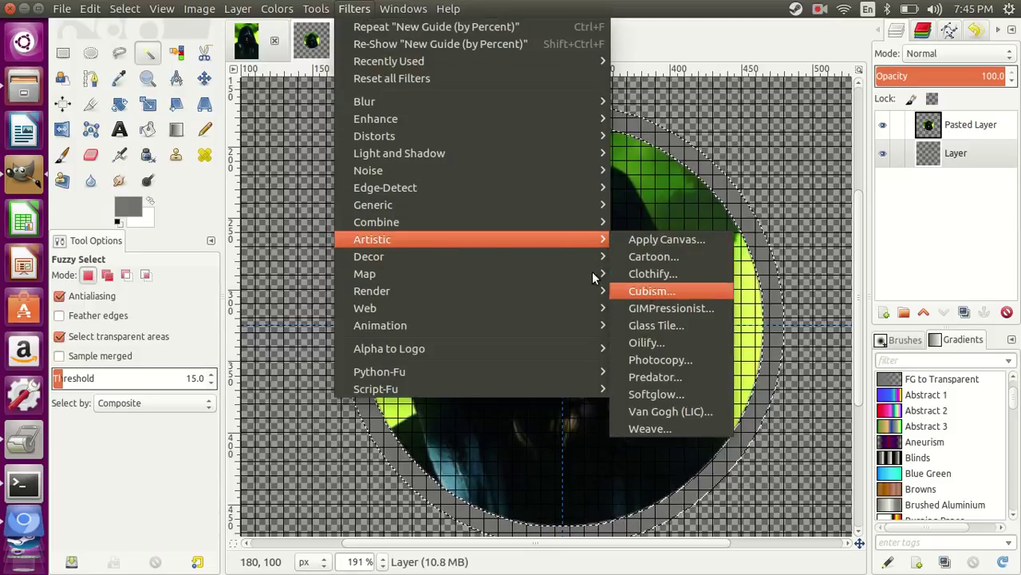
{"action": "mouse_move", "coordinate": [369, 256]}
{"action": "left_click", "coordinate": [629, 255]}
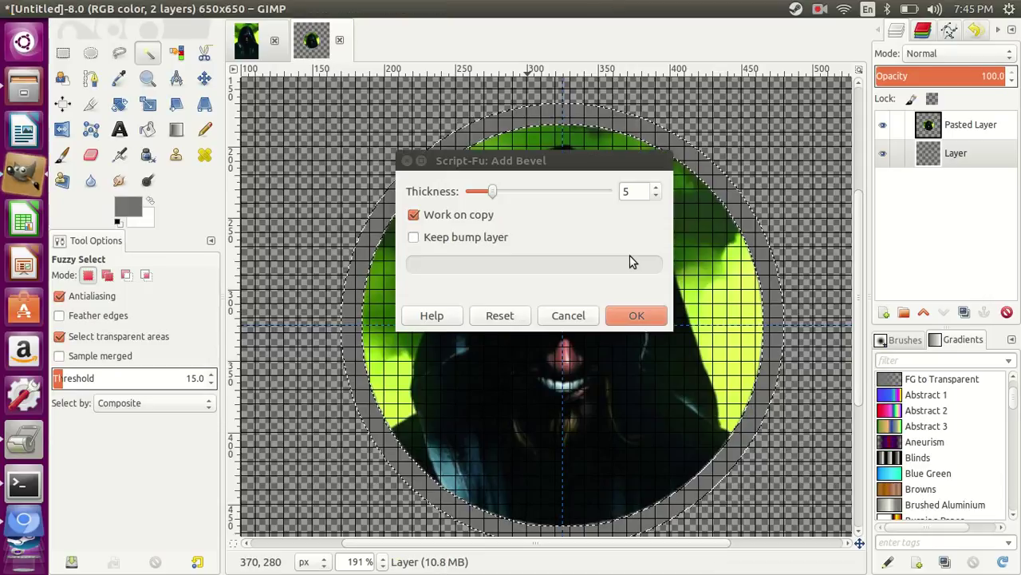
{"action": "left_click", "coordinate": [452, 215]}
{"action": "left_click", "coordinate": [636, 316]}
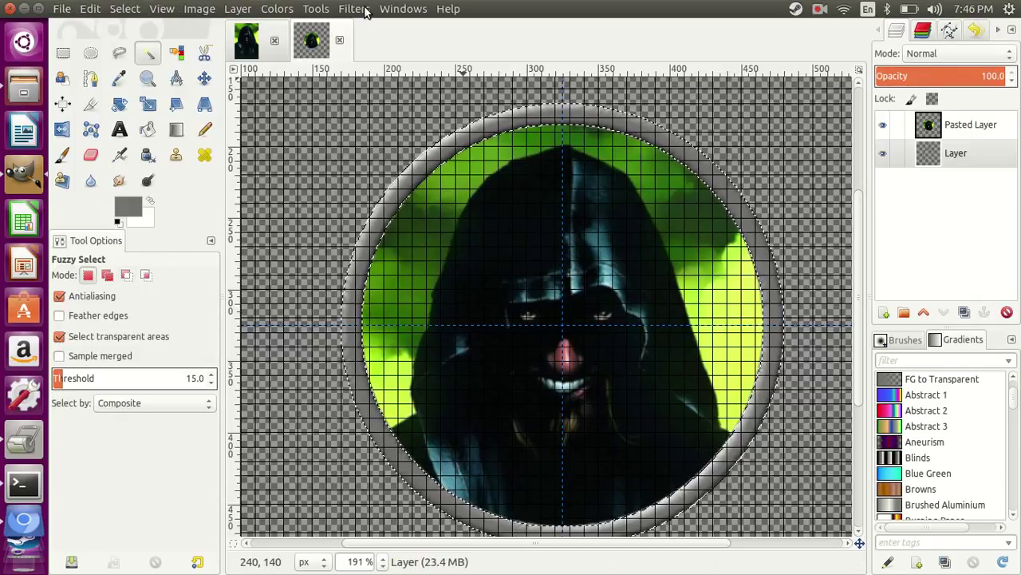
{"action": "left_click", "coordinate": [356, 9]}
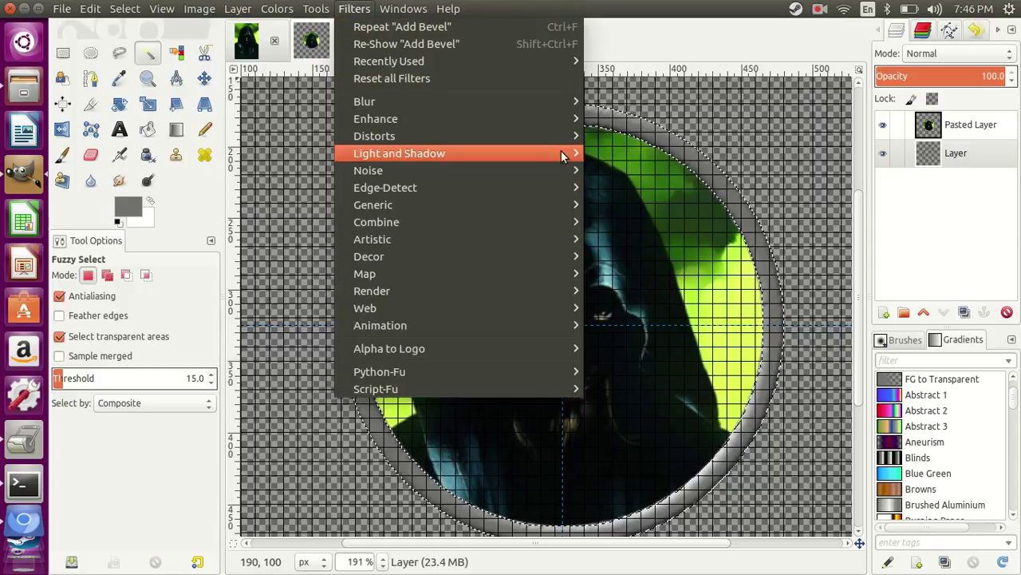
Add a drop shadow with 0 offsets, blur 15, opacity 80, and move it above Pasted Layer
{"action": "mouse_move", "coordinate": [400, 153]}
{"action": "left_click", "coordinate": [609, 241]}
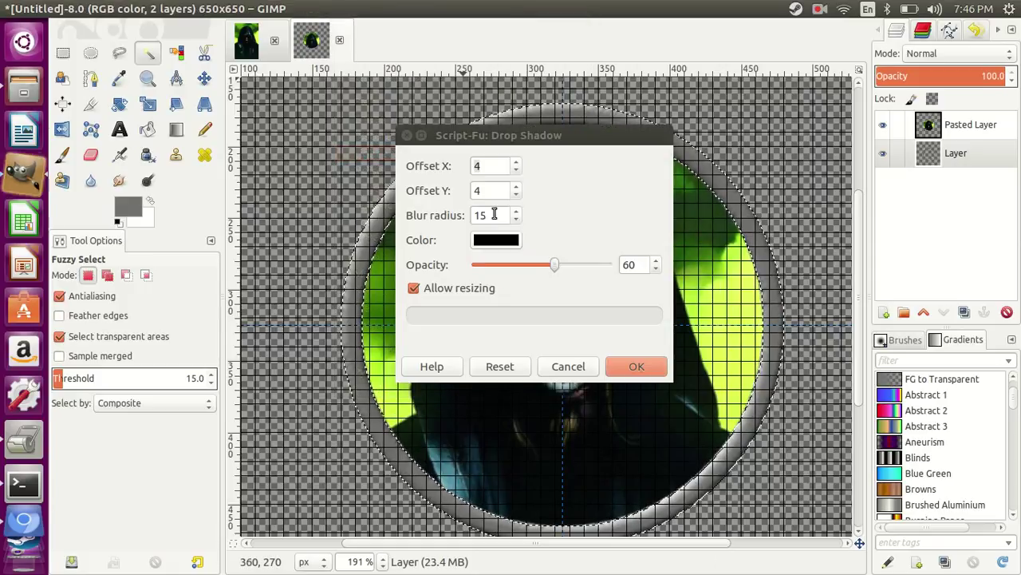
{"action": "triple_click", "coordinate": [517, 195]}
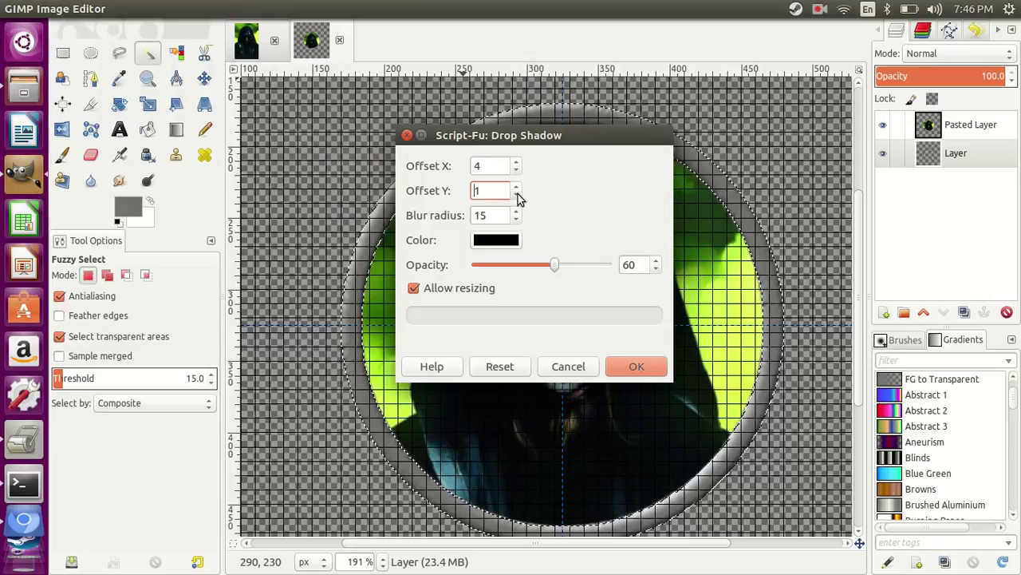
{"action": "left_click", "coordinate": [516, 171]}
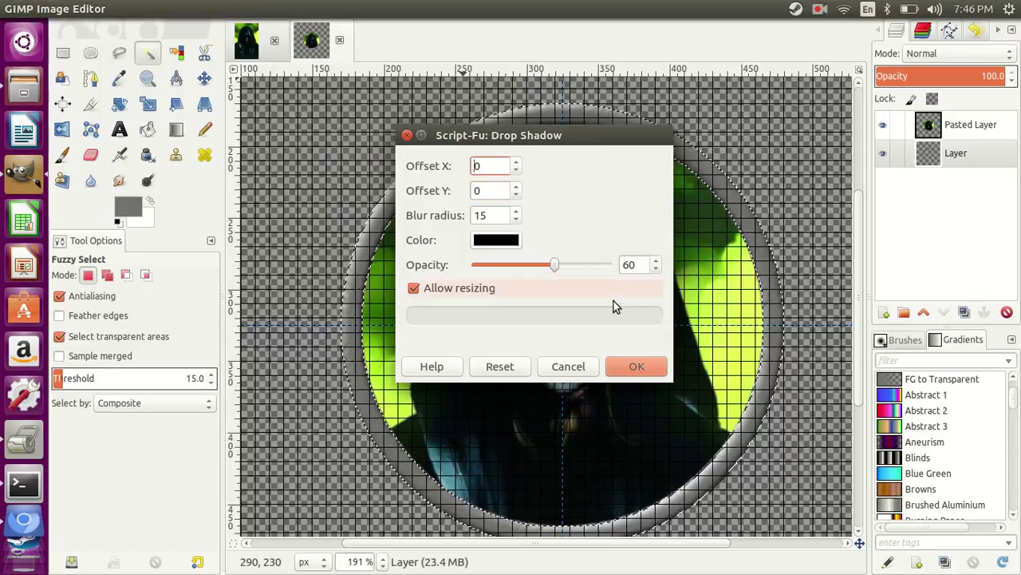
{"action": "left_click", "coordinate": [596, 264]}
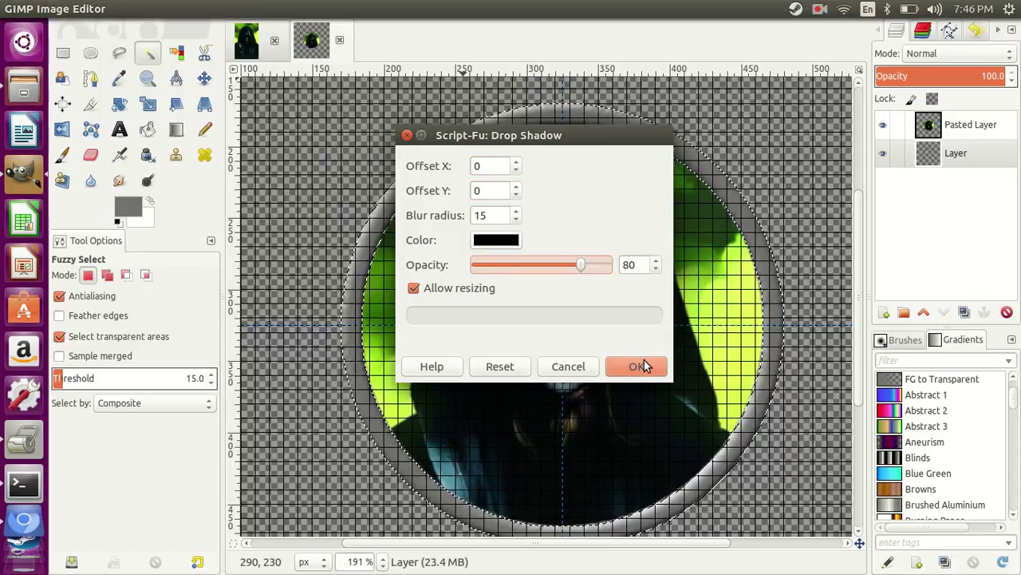
{"action": "left_click", "coordinate": [644, 366]}
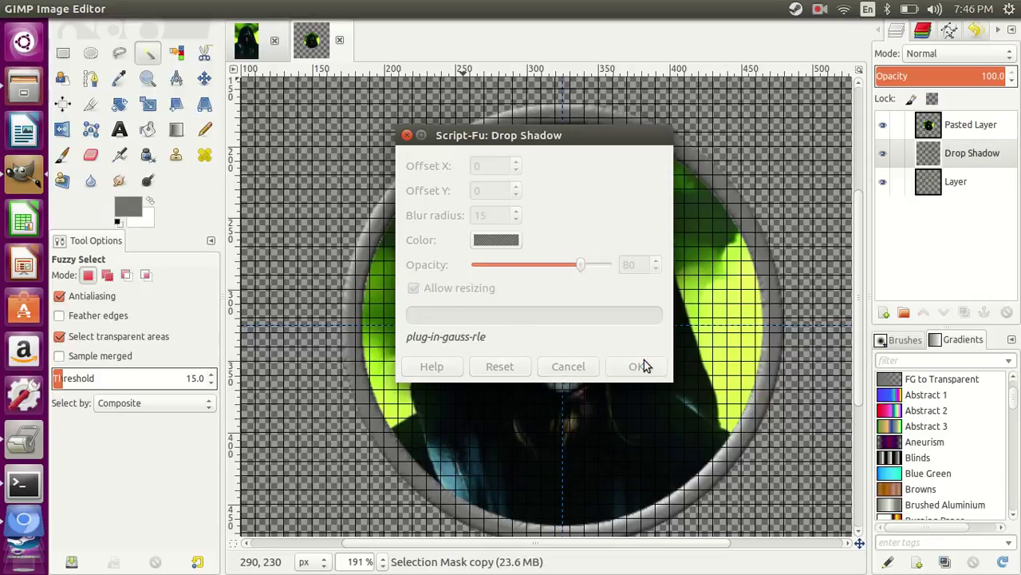
{"action": "left_click_drag", "start_coordinate": [959, 150], "coordinate": [959, 116]}
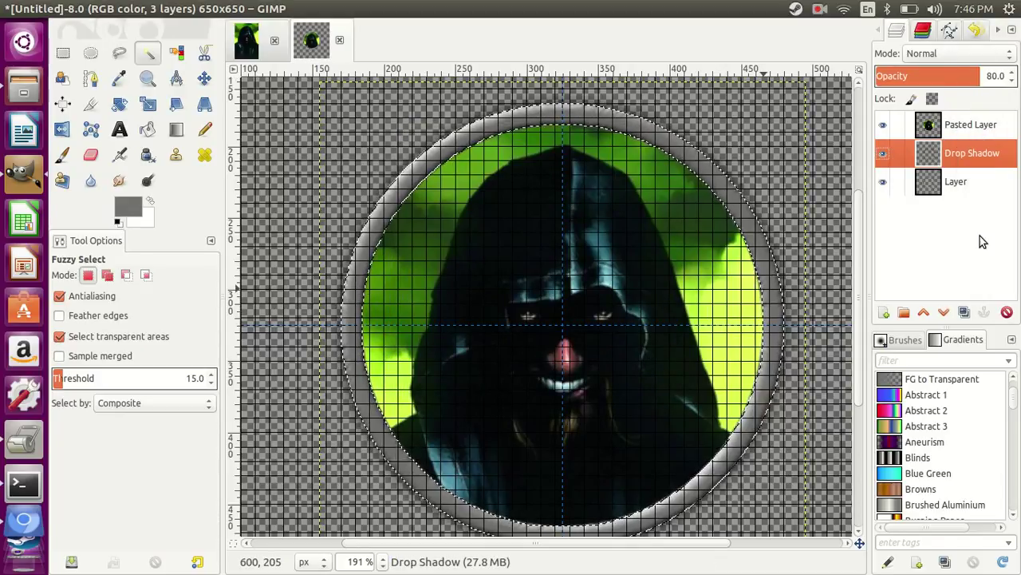
{"action": "left_click_drag", "start_coordinate": [961, 147], "coordinate": [962, 126]}
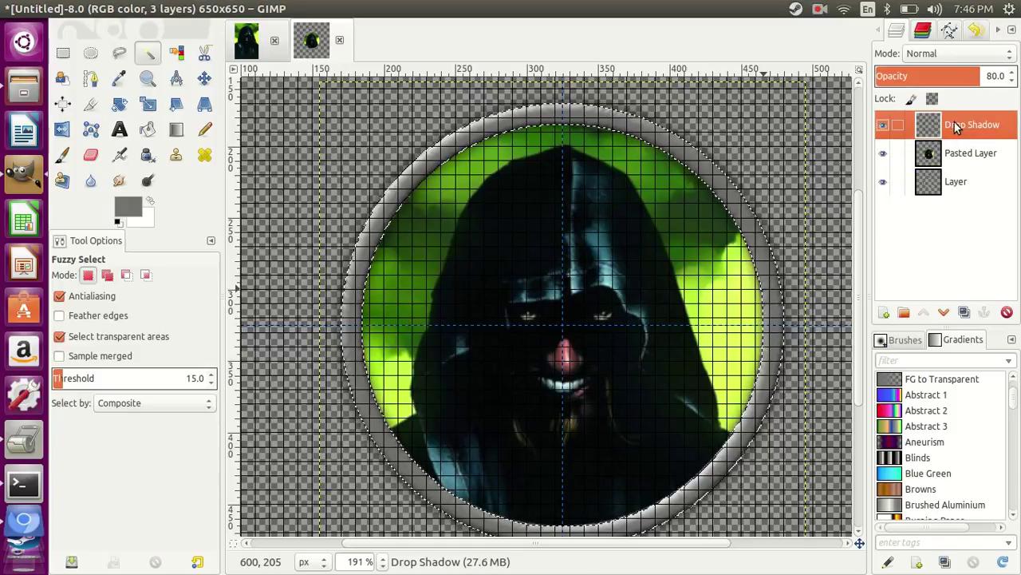
Duplicate the Drop Shadow layer and merge the copy down to darken it, then select the ring layer
{"action": "key", "text": "shift+ctrl+d"}
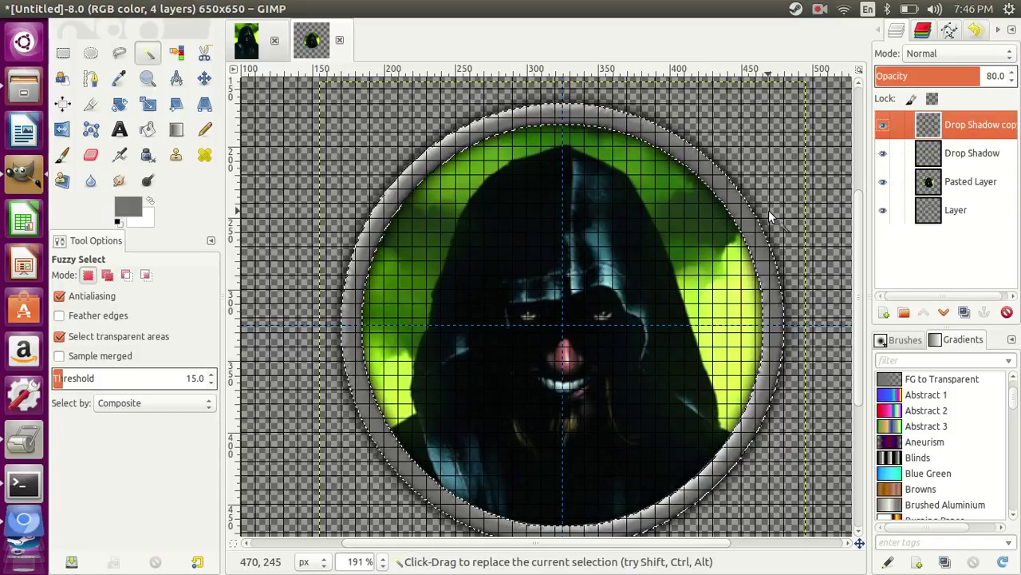
{"action": "right_click", "coordinate": [953, 127]}
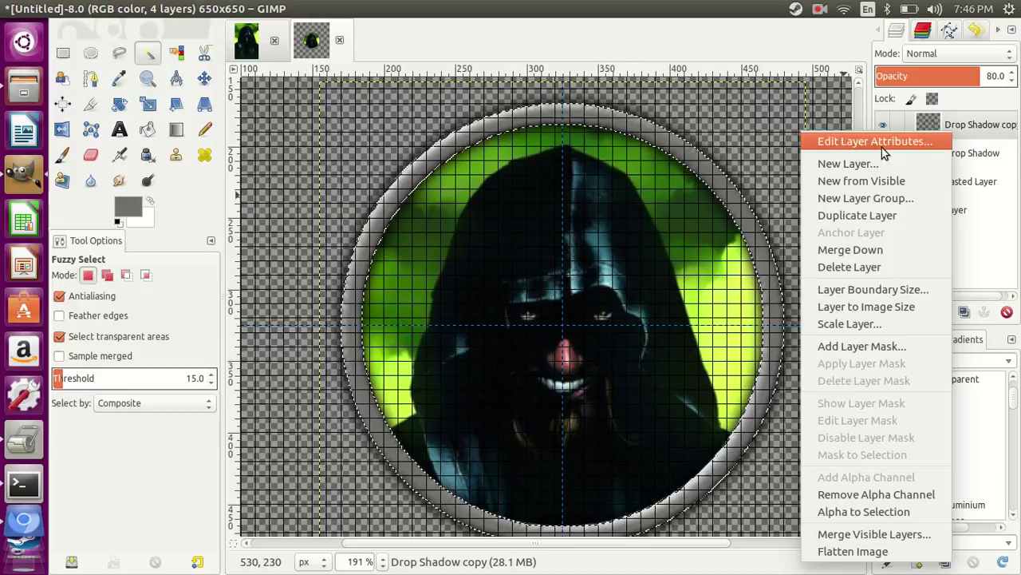
{"action": "left_click", "coordinate": [853, 245]}
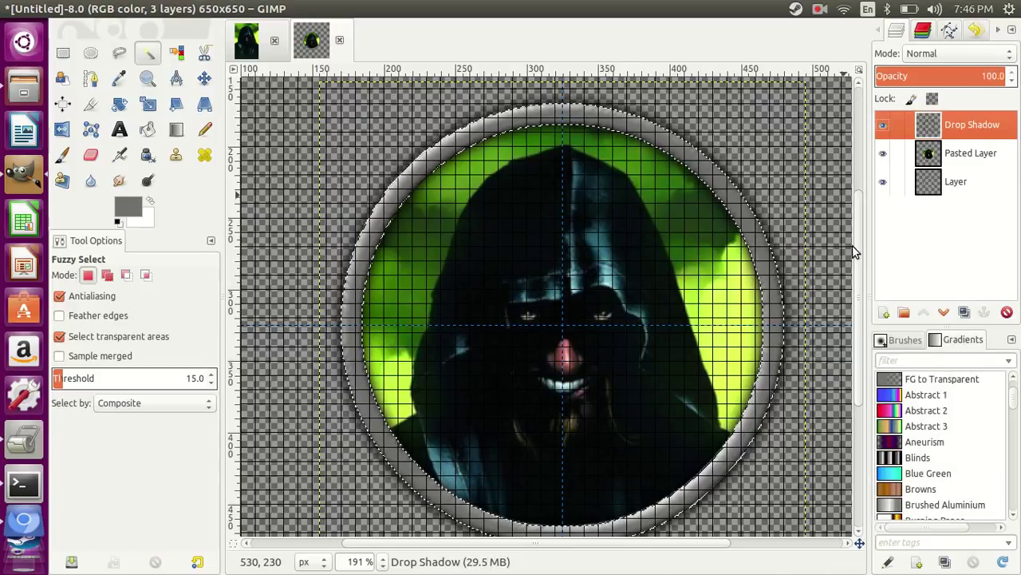
{"action": "left_click", "coordinate": [953, 182]}
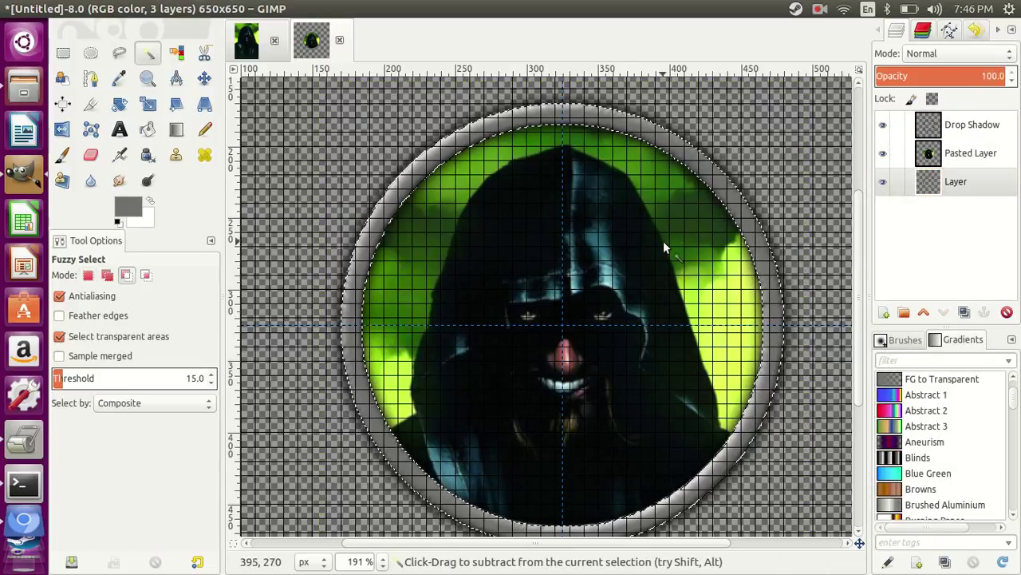
{"action": "key", "text": "ctrl"}
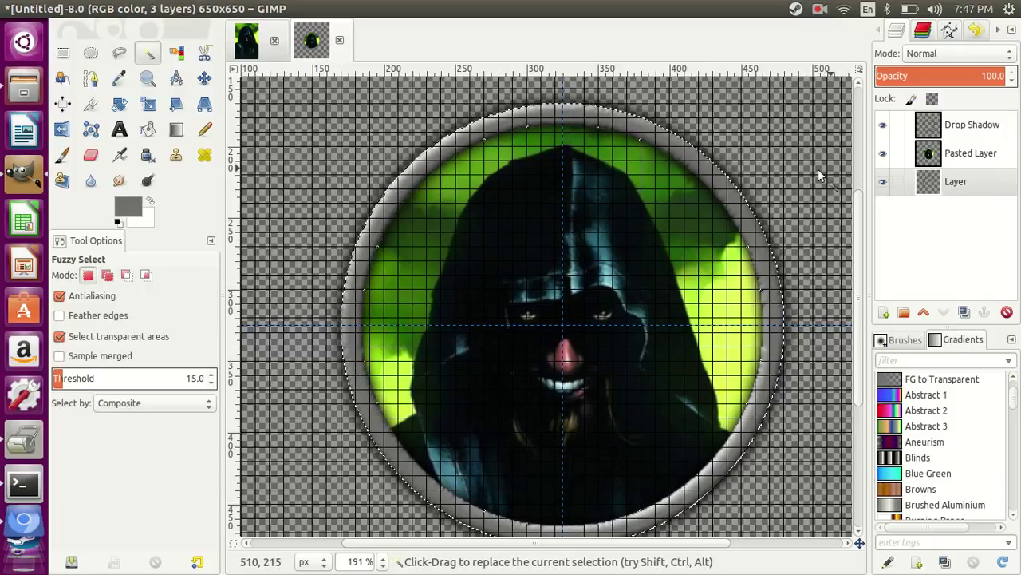
{"action": "key", "text": "ctrl"}
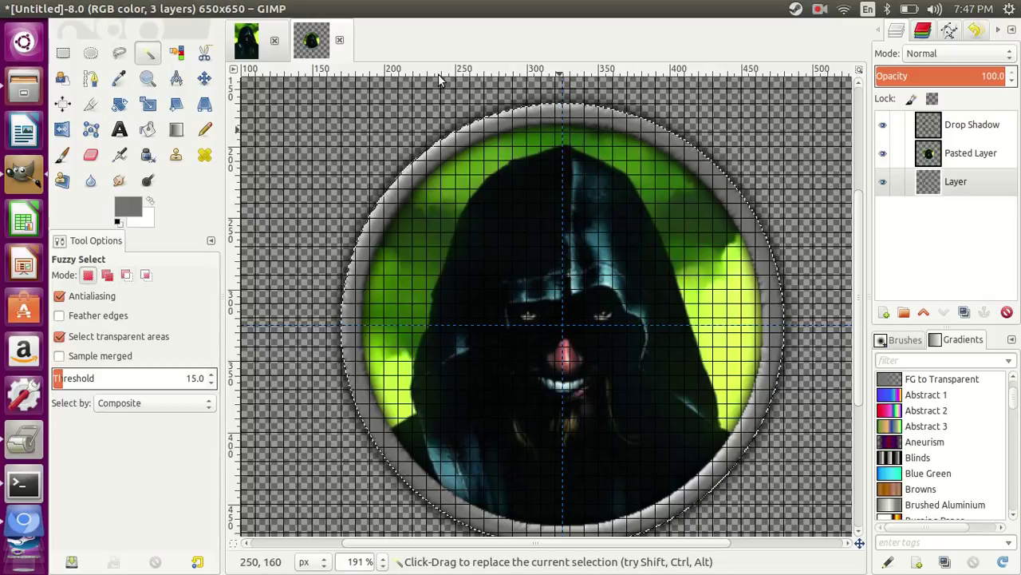
Add a second drop shadow with 0 offsets, blur radius 70 and opacity 70
{"action": "left_click", "coordinate": [353, 9]}
{"action": "left_click", "coordinate": [374, 44]}
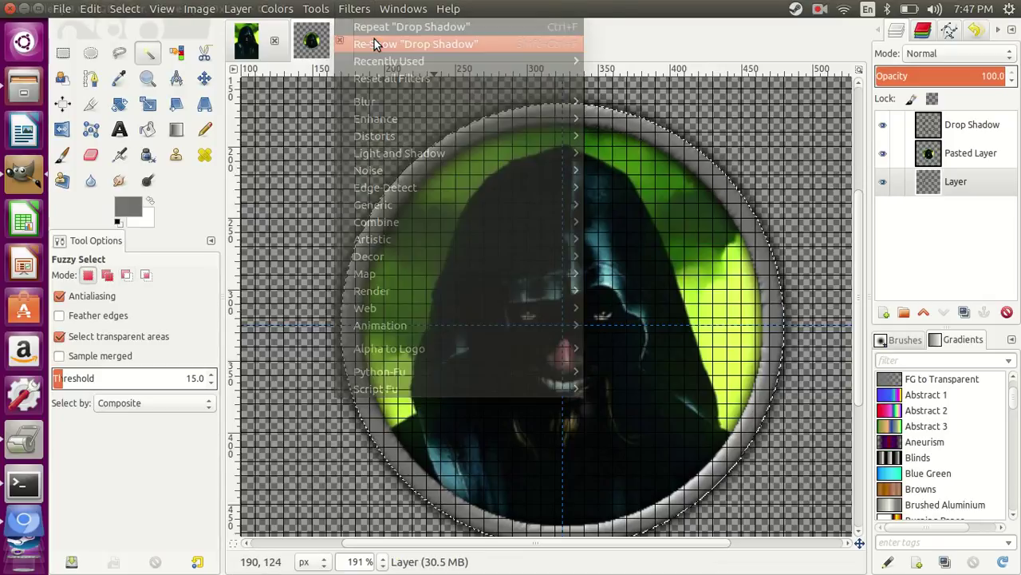
{"action": "double_click", "coordinate": [500, 215]}
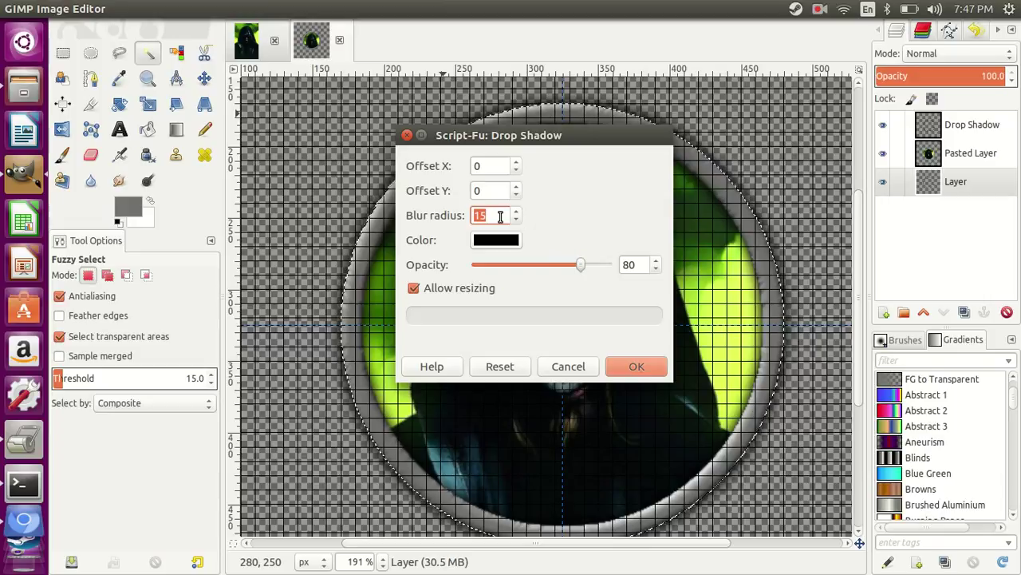
{"action": "type", "text": "70"}
{"action": "left_click", "coordinate": [550, 266]}
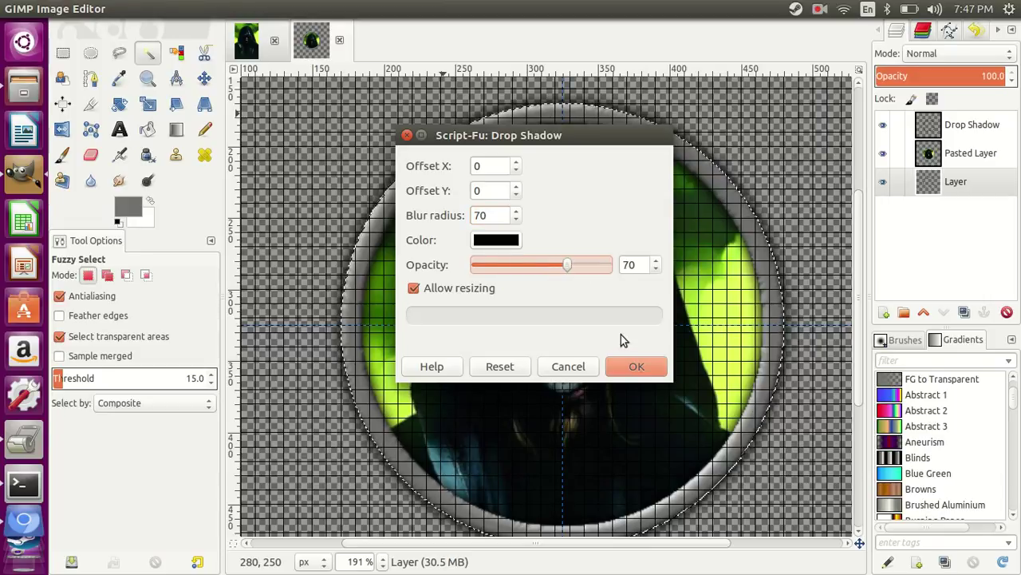
{"action": "left_click", "coordinate": [618, 366]}
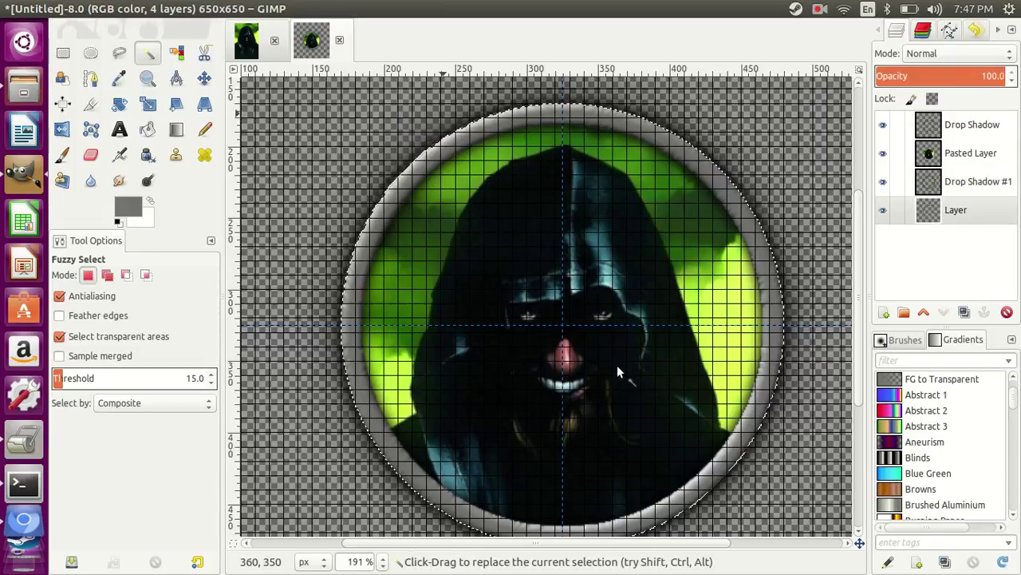
Zoom to 150% and draw a 410×410 square selection expanding from the centre
{"action": "key", "text": "z"}
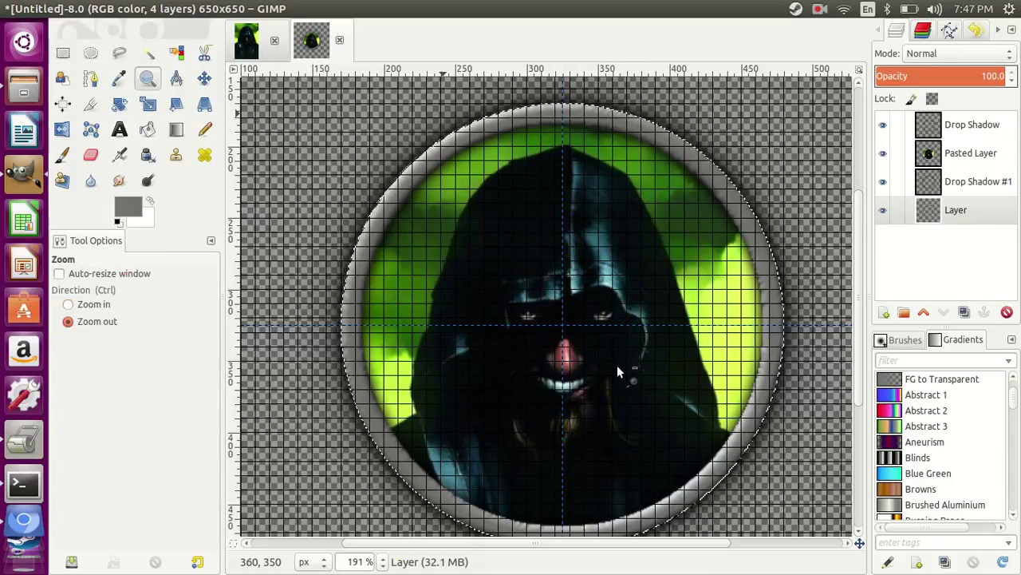
{"action": "key", "text": "minus"}
{"action": "key", "text": "minus"}
{"action": "key", "text": "minus"}
{"action": "left_click", "coordinate": [573, 330]}
{"action": "left_click", "coordinate": [573, 331]}
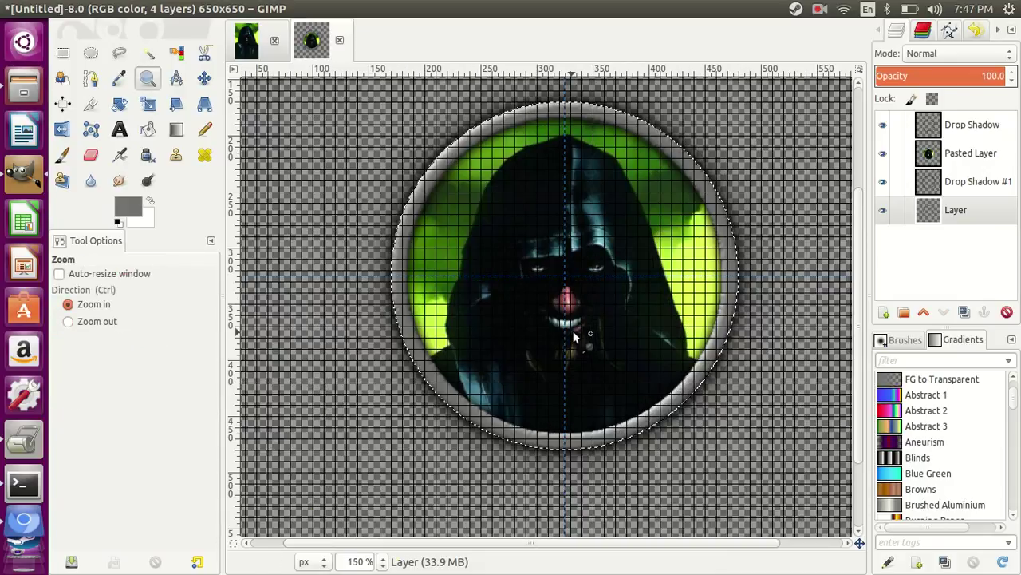
{"action": "scroll", "coordinate": [858, 256], "scroll_direction": "up", "scroll_amount": 2}
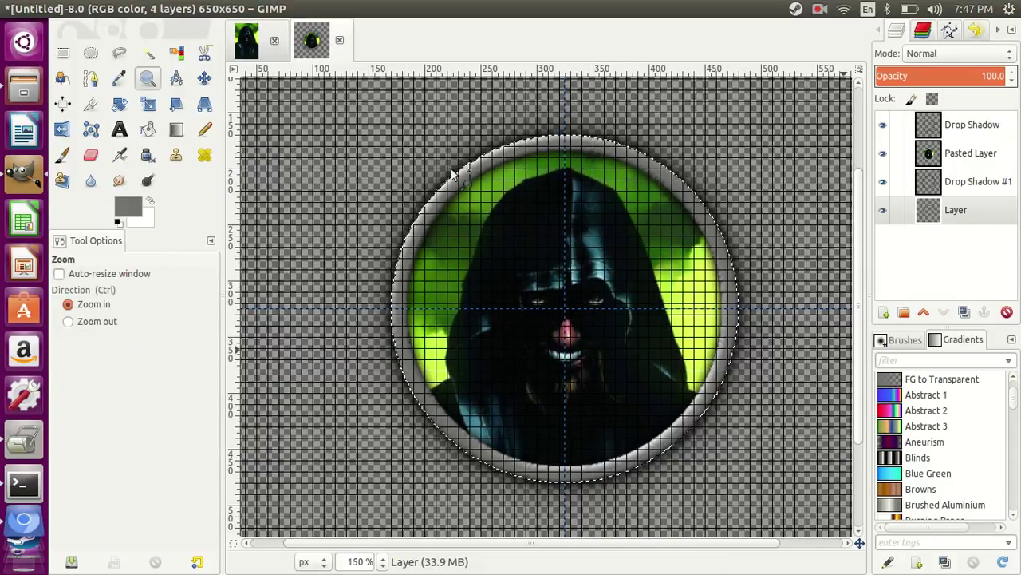
{"action": "left_click", "coordinate": [64, 54]}
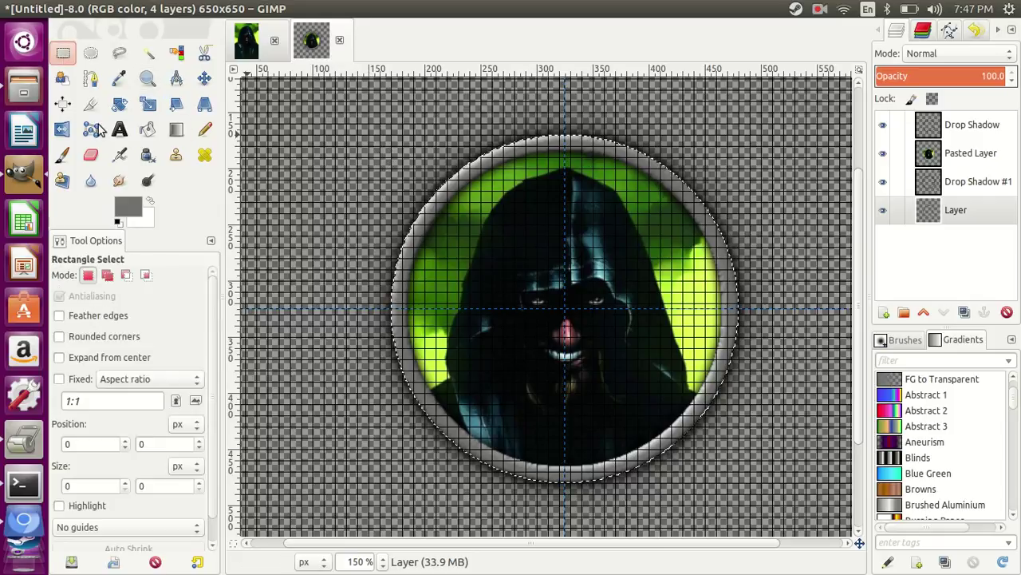
{"action": "left_click", "coordinate": [63, 360]}
{"action": "left_click_drag", "start_coordinate": [563, 310], "coordinate": [351, 315]}
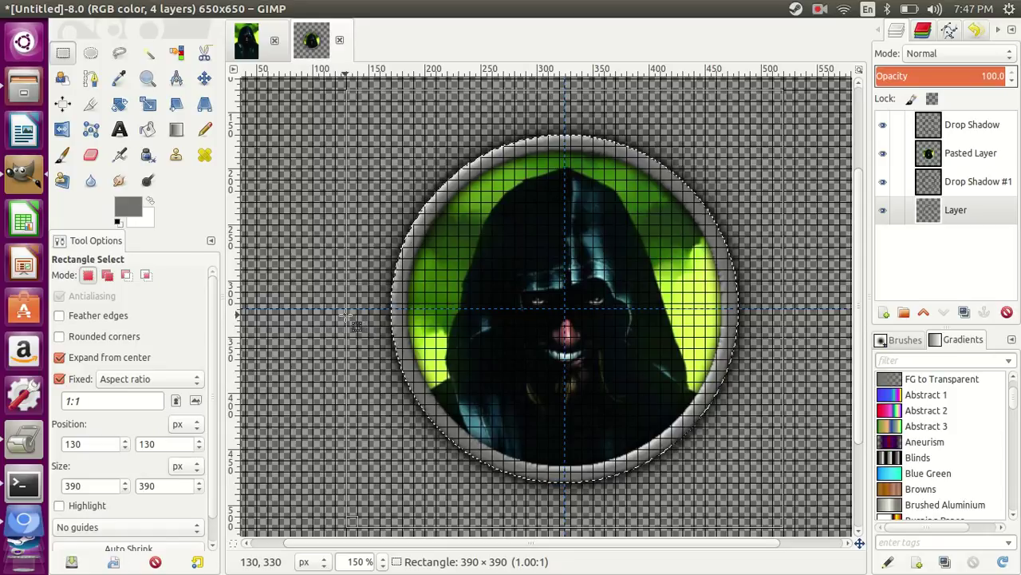
{"action": "left_click_drag", "start_coordinate": [340, 315], "coordinate": [335, 314]}
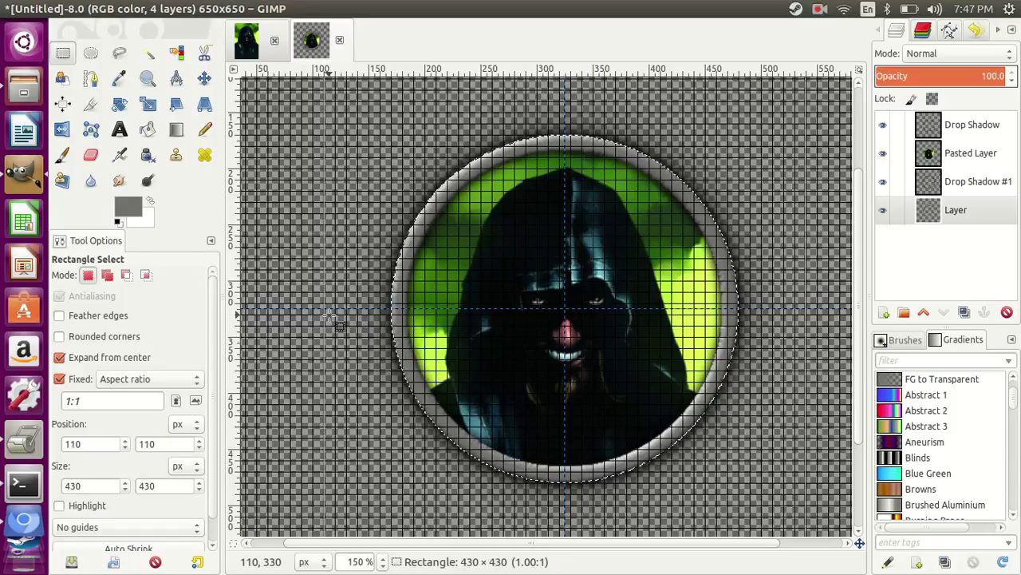
{"action": "left_click_drag", "start_coordinate": [332, 313], "coordinate": [334, 316]}
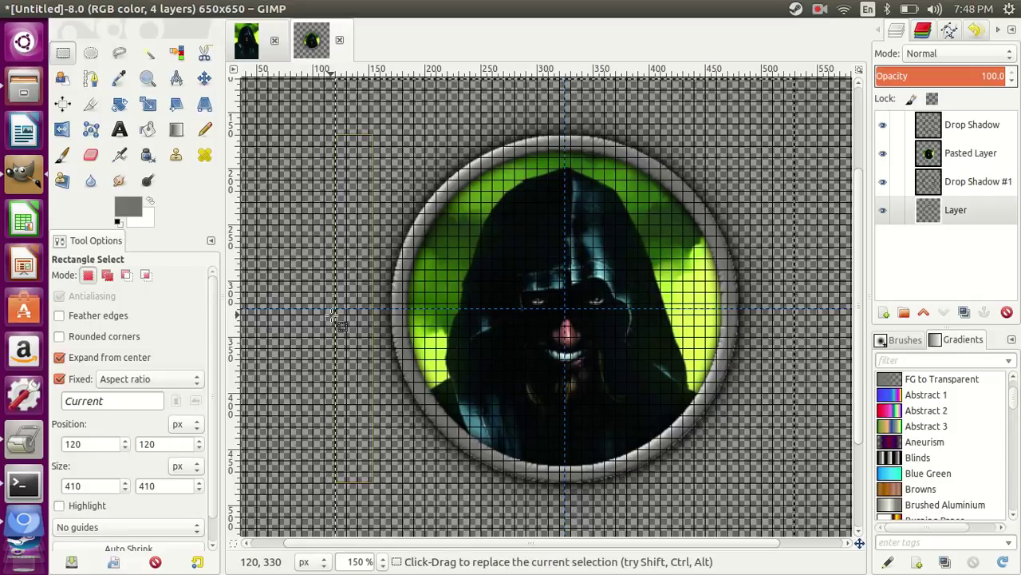
Crop the image to the 410×410 selection and merge all visible layers into one
{"action": "left_click", "coordinate": [200, 11]}
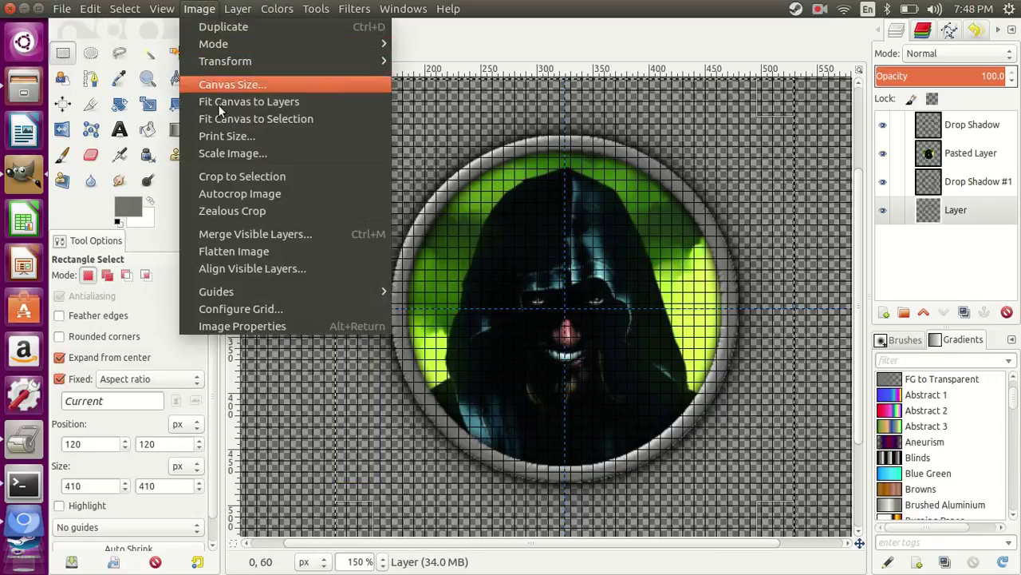
{"action": "left_click", "coordinate": [228, 172]}
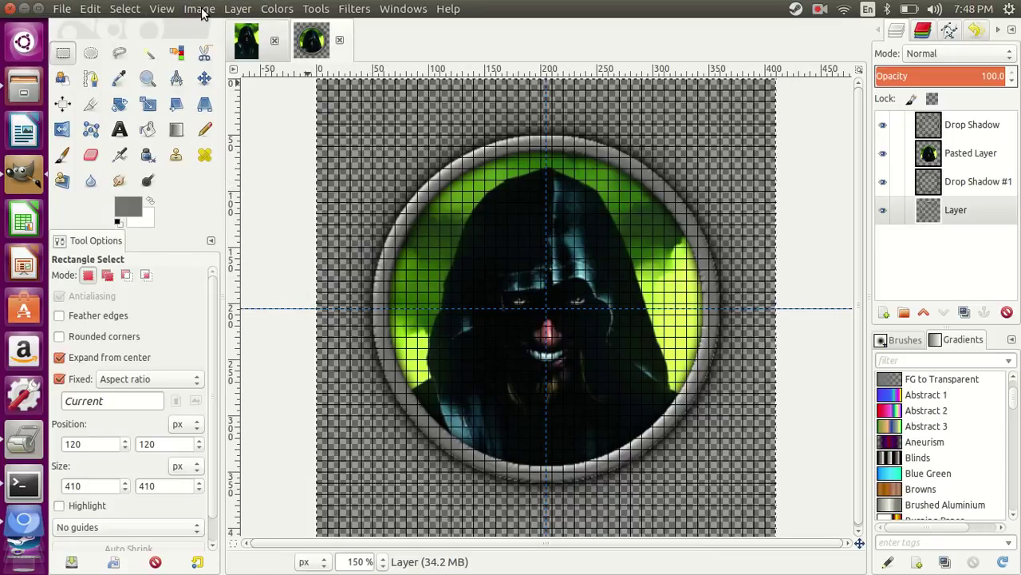
{"action": "left_click", "coordinate": [200, 9]}
{"action": "left_click", "coordinate": [224, 233]}
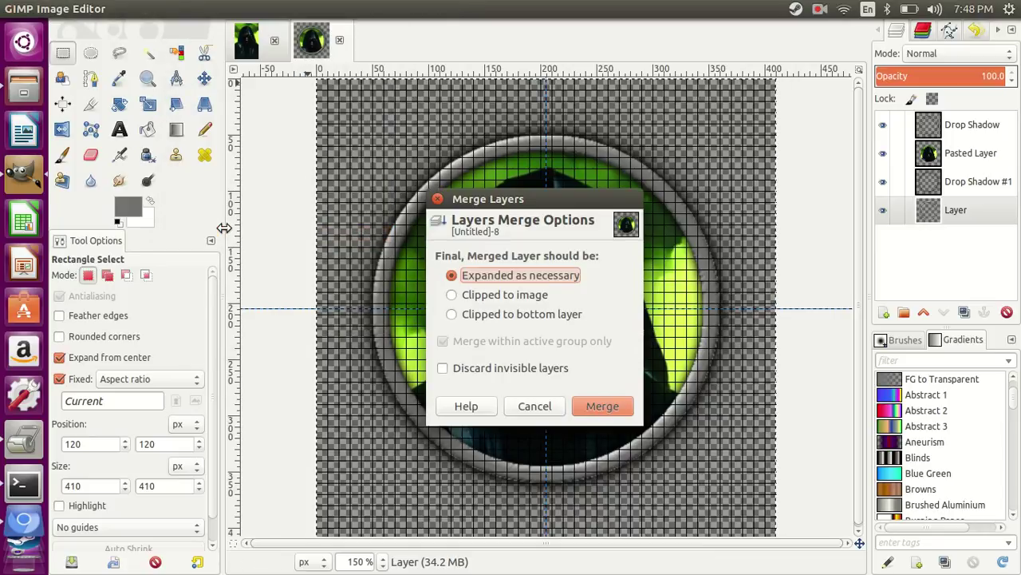
{"action": "left_click", "coordinate": [598, 407]}
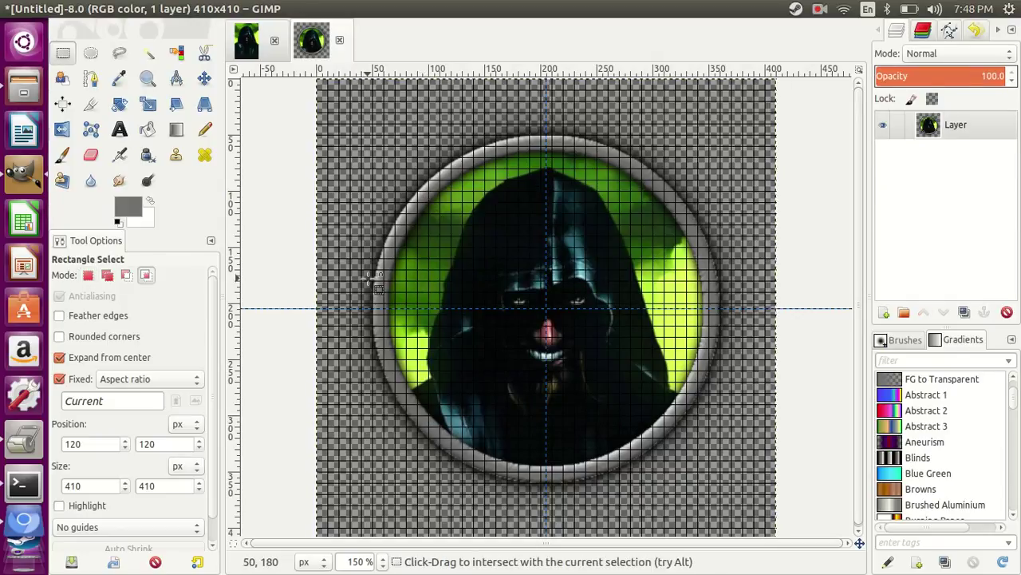
{"action": "key", "text": "ctrl+shift+e"}
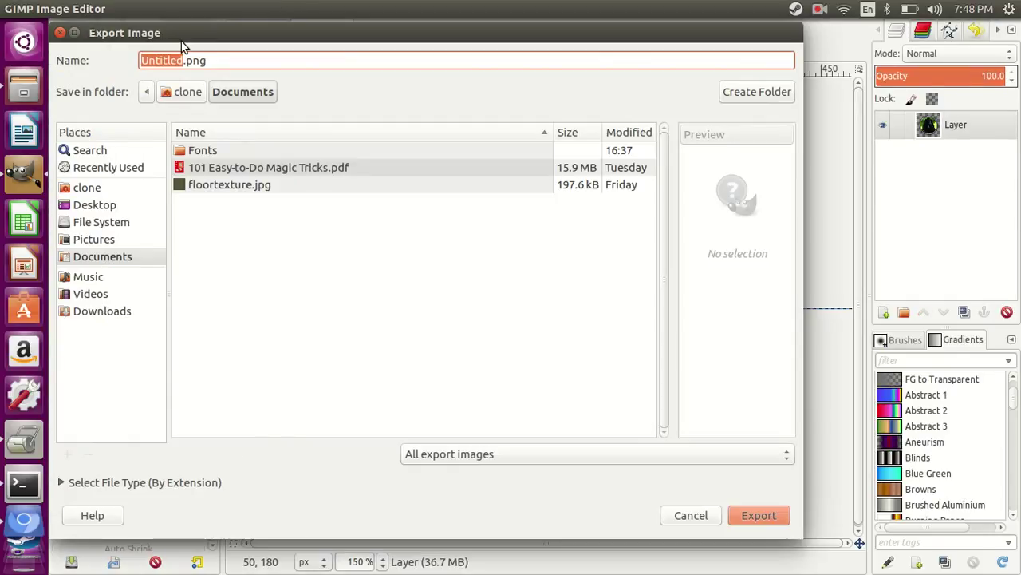
{"action": "type", "text": "token1"}
Export the token as token1.png to Documents, accepting the default PNG settings
{"action": "left_click", "coordinate": [764, 509]}
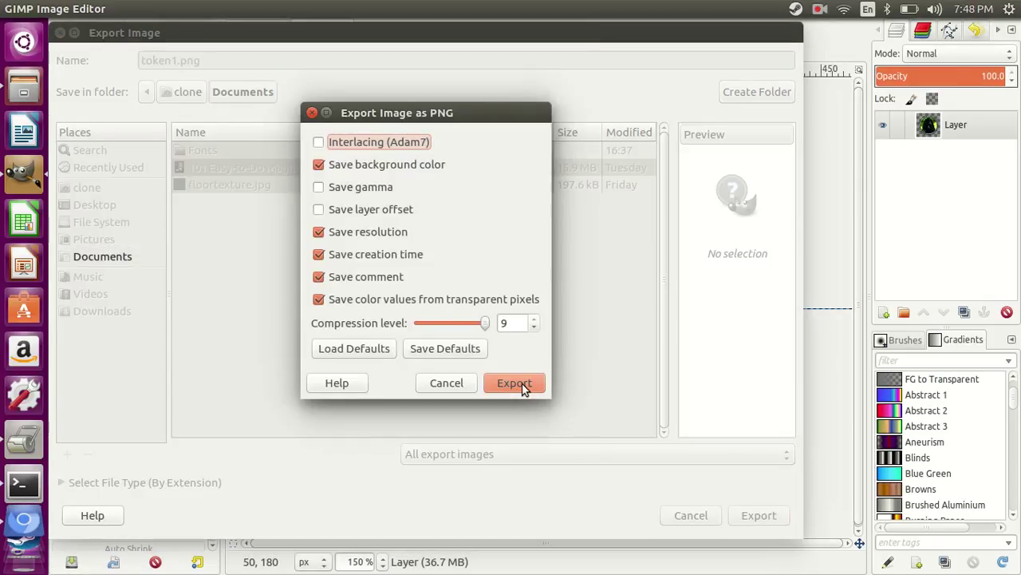
{"action": "left_click", "coordinate": [523, 387]}
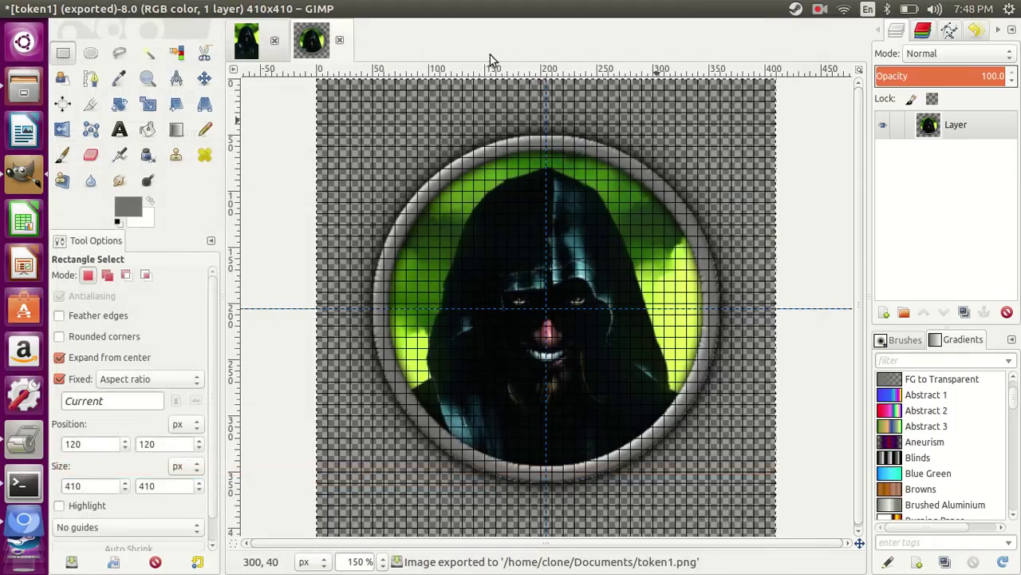
{"action": "left_click", "coordinate": [820, 9]}
Upload token1.png from the Documents folder through the Roll20 Art Library's file picker
{"action": "left_click", "coordinate": [813, 41]}
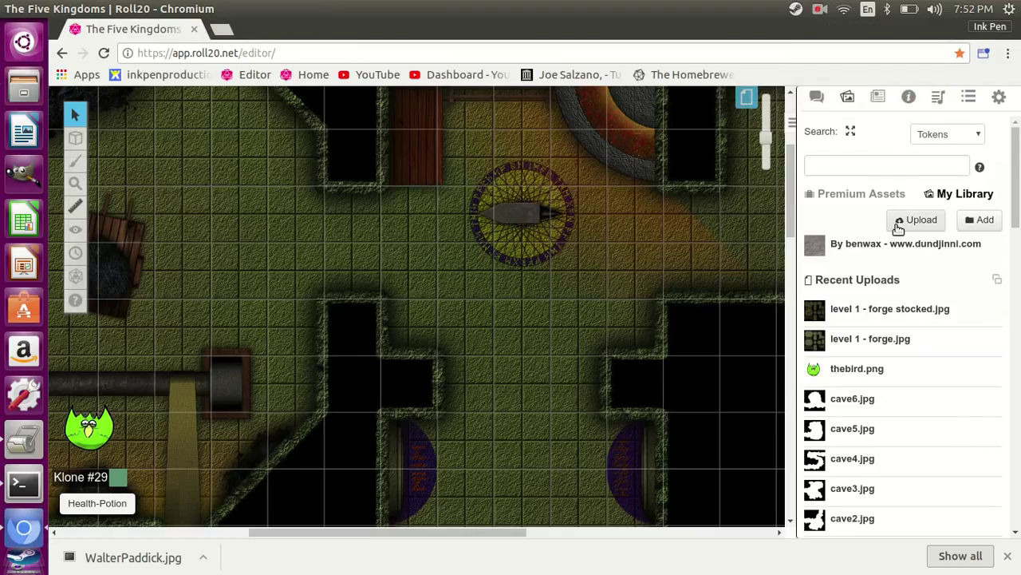
{"action": "left_click", "coordinate": [898, 224]}
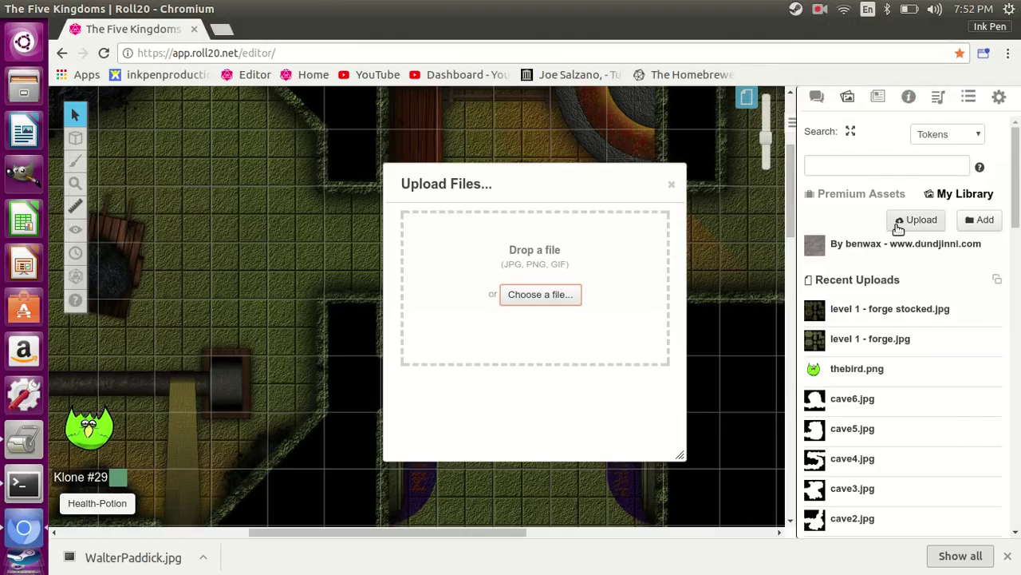
{"action": "left_click", "coordinate": [431, 232]}
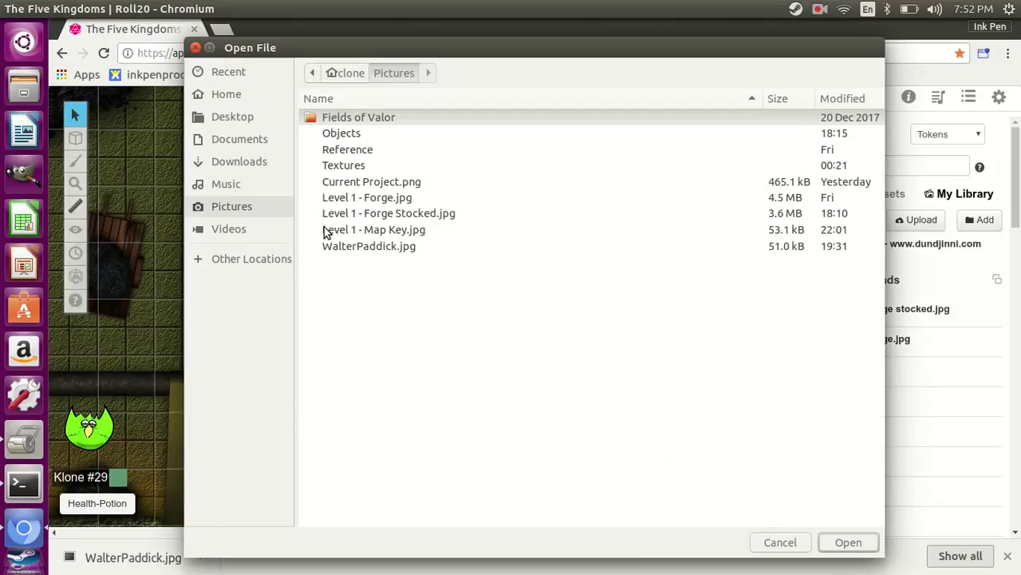
{"action": "left_click", "coordinate": [234, 139]}
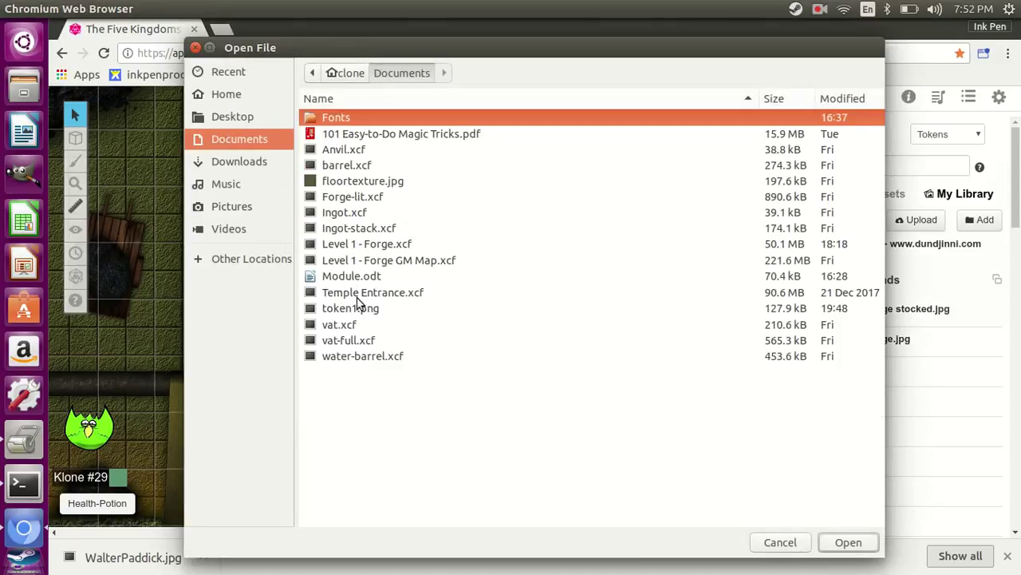
{"action": "left_click", "coordinate": [358, 309]}
{"action": "left_click", "coordinate": [850, 542]}
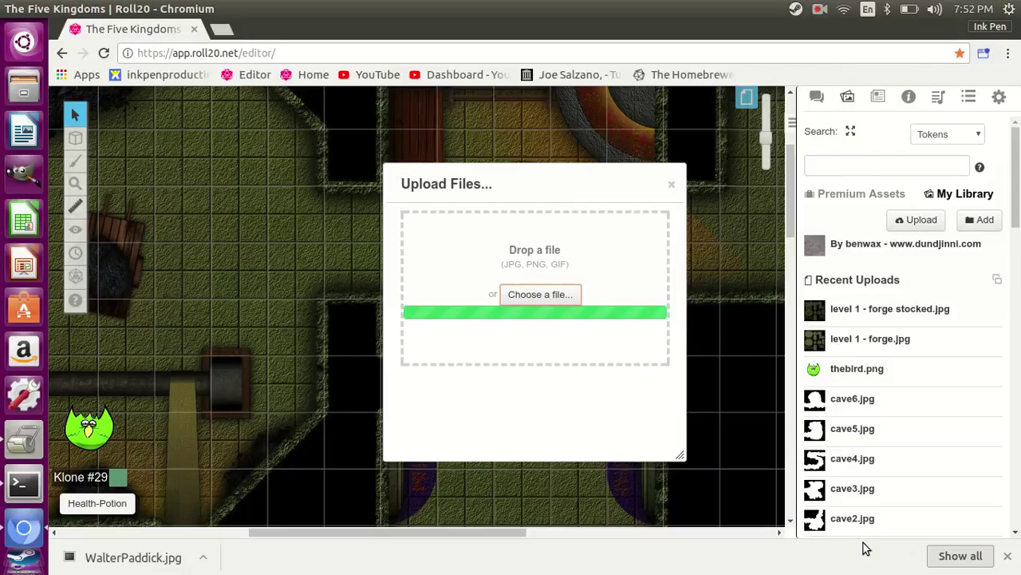
Drop token1.png from Recent Uploads onto the map and move it just below the yellow emblem
{"action": "left_click", "coordinate": [673, 189]}
{"action": "left_click_drag", "start_coordinate": [856, 309], "coordinate": [539, 318]}
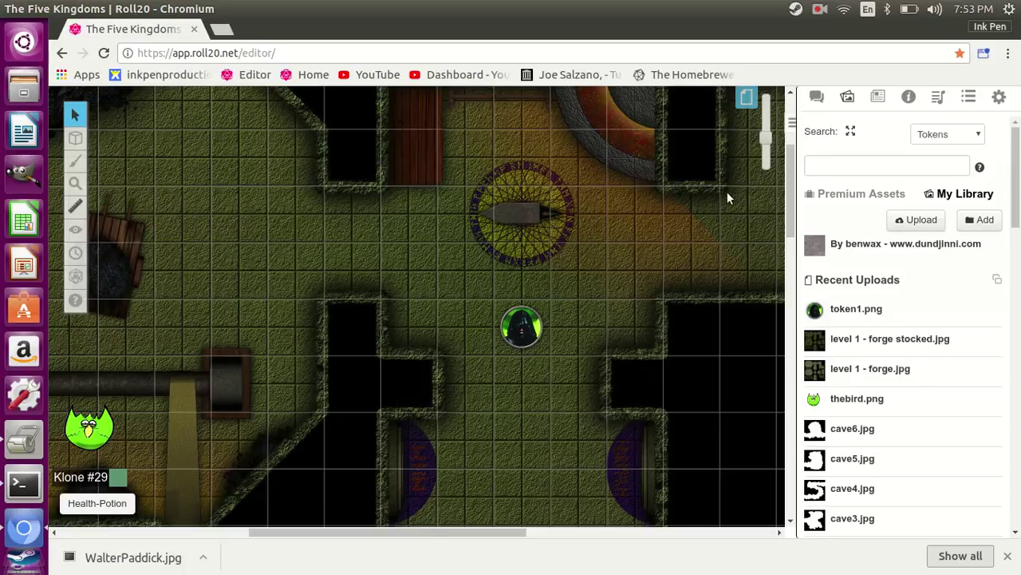
{"action": "left_click_drag", "start_coordinate": [760, 141], "coordinate": [760, 106]}
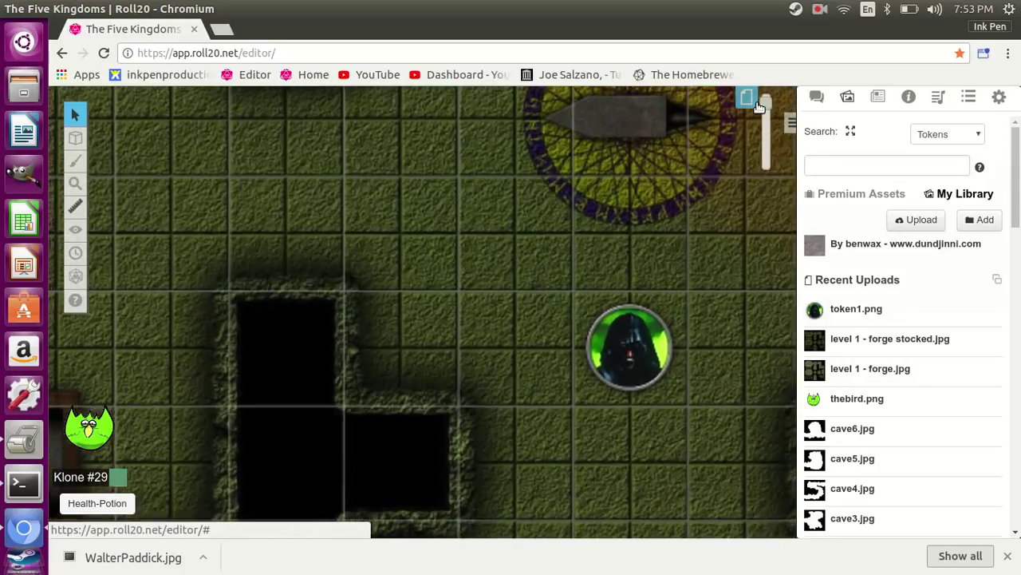
{"action": "left_click_drag", "start_coordinate": [621, 336], "coordinate": [621, 221]}
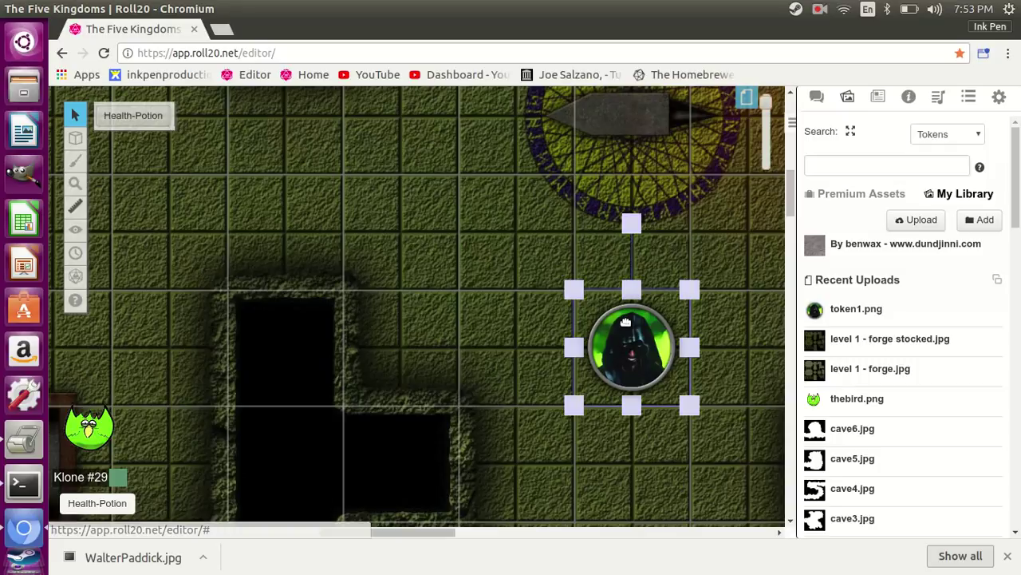